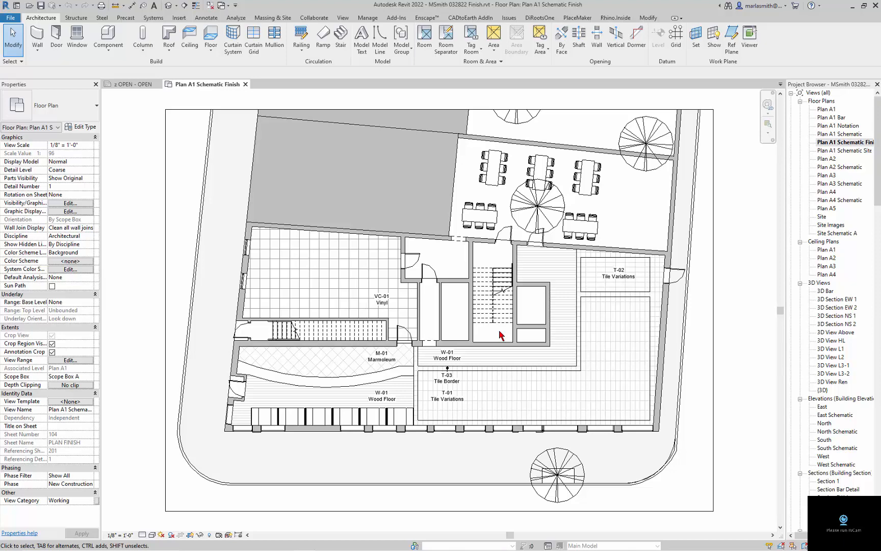
# Duplicate the Plan A1 Schematic Finish floor plan without detailing and rename the copy Plan A1 Life Safety.
pyautogui.rightClick(843, 143)
pyautogui.moveTo(805, 218)
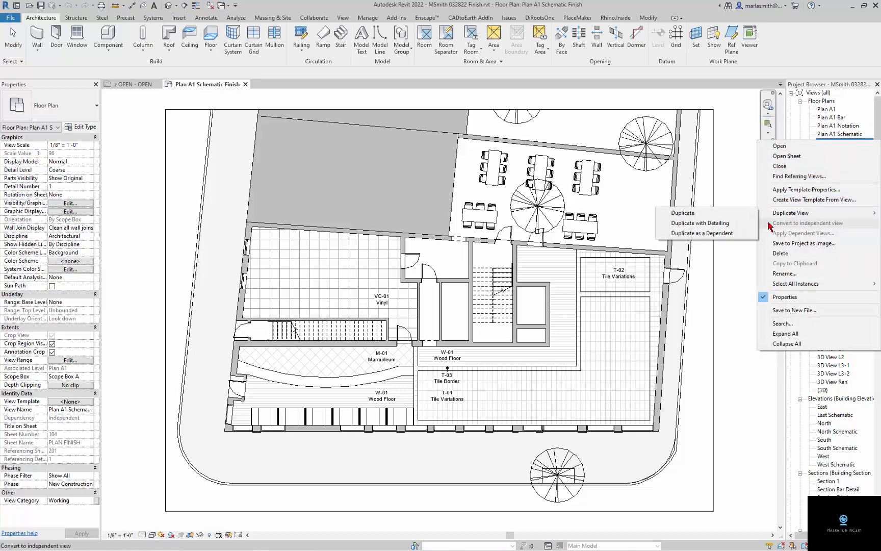
pyautogui.click(724, 214)
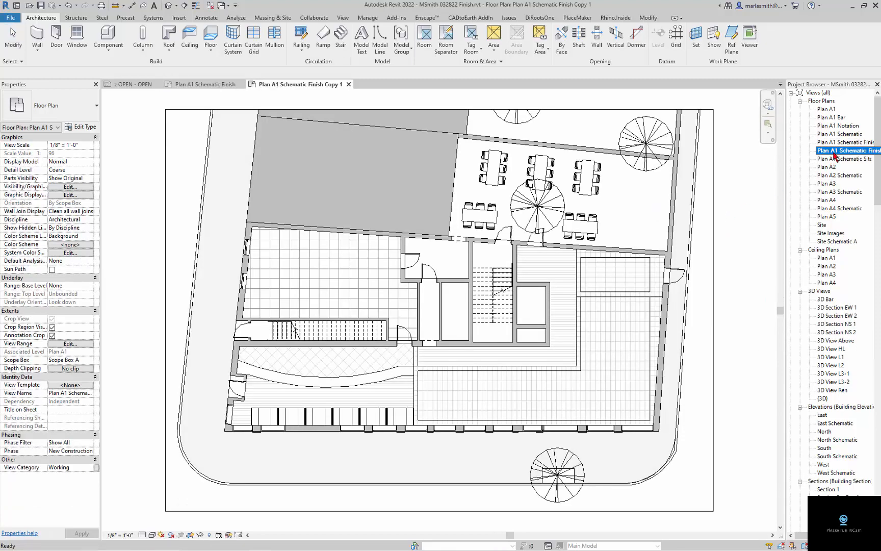
pyautogui.click(837, 153)
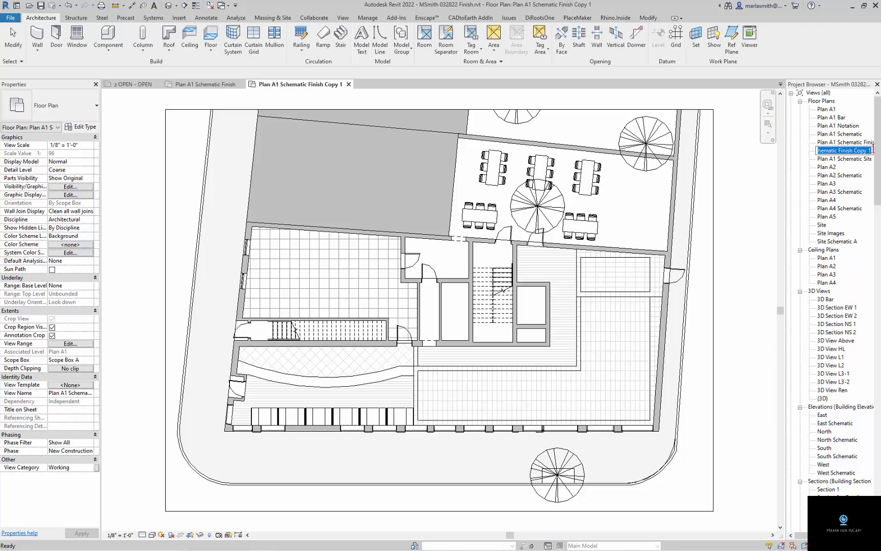
pyautogui.write('A1 Life Safety')
pyautogui.press('Return')
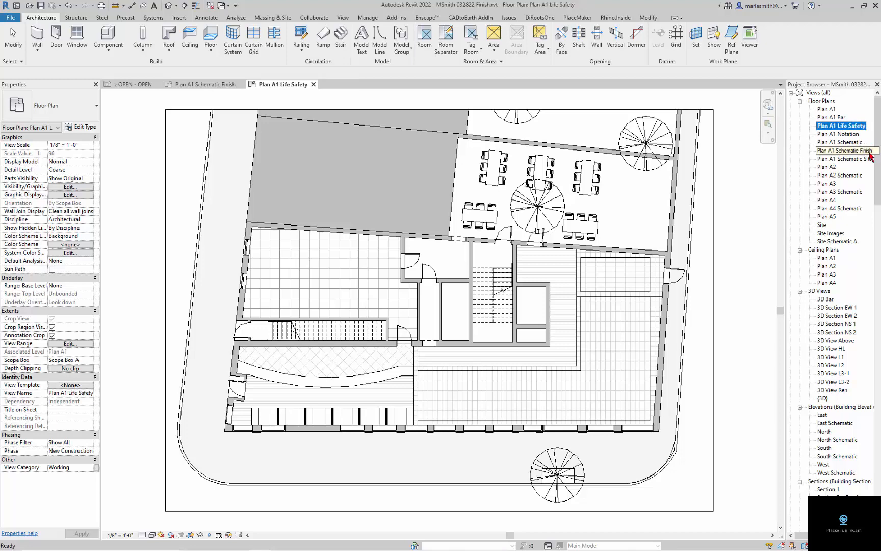
# Clear the cut pattern overrides for all model categories in the Plan A1 Life Safety view's visibility/graphics settings.
pyautogui.press('v')
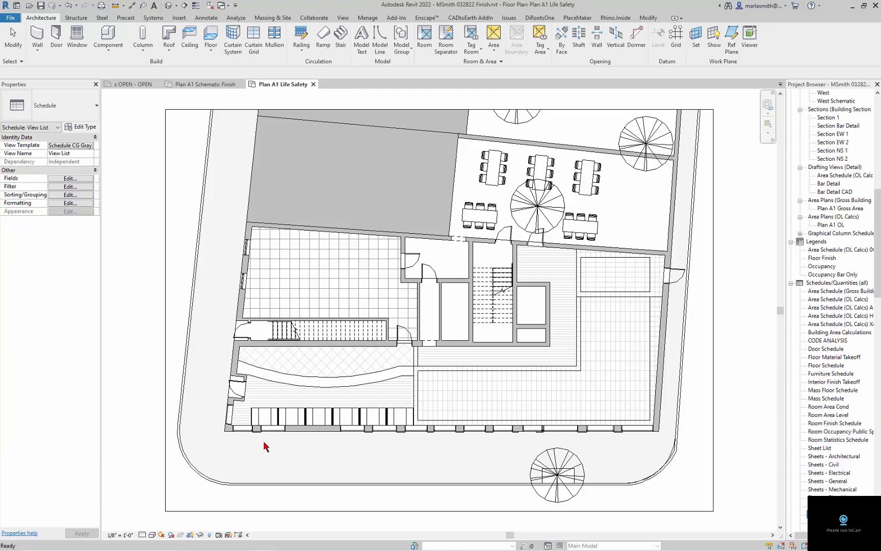
pyautogui.click(262, 497)
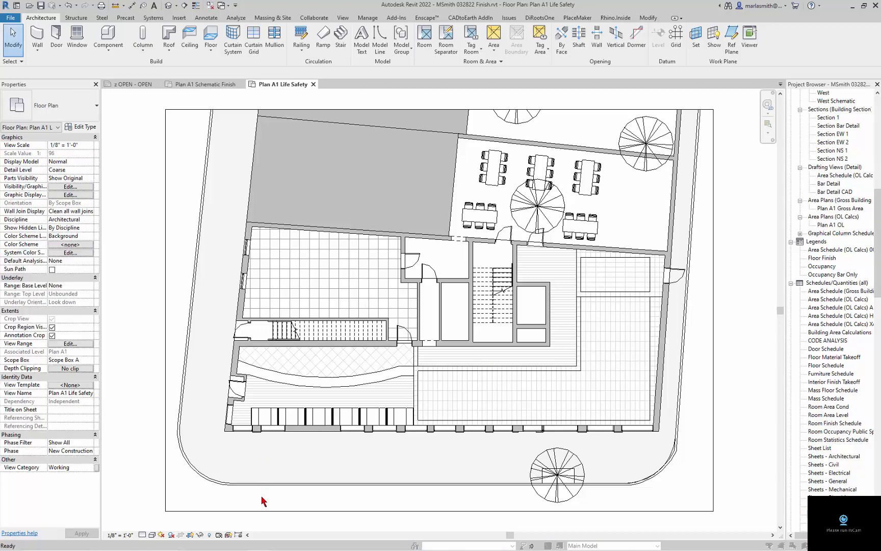
pyautogui.press('v')
pyautogui.press('g')
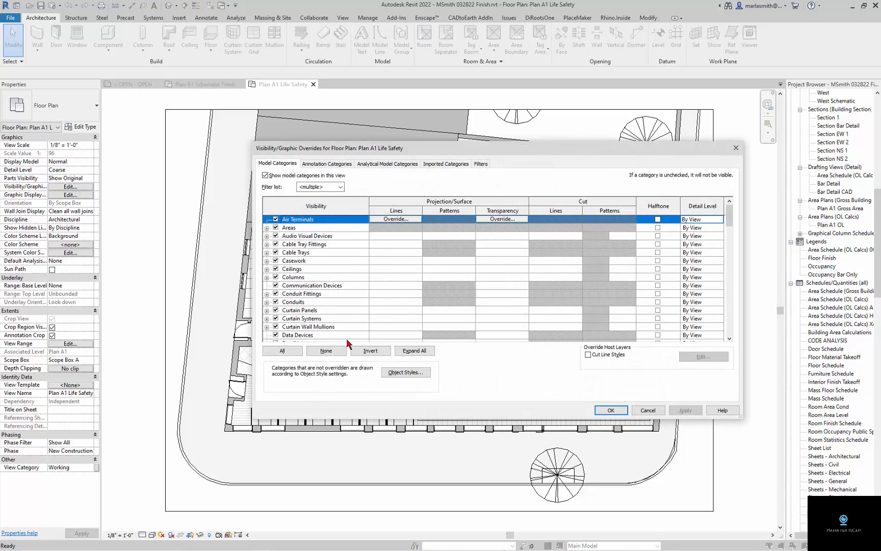
pyautogui.click(282, 350)
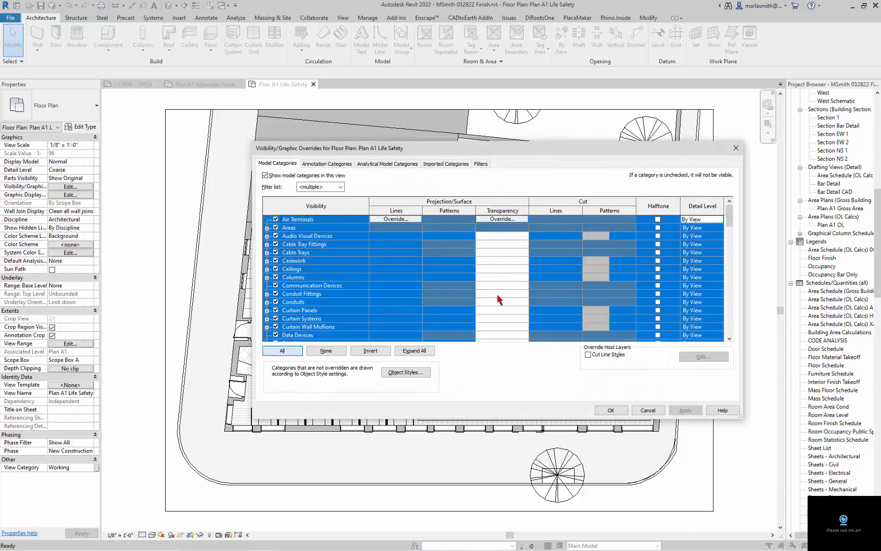
pyautogui.click(599, 261)
pyautogui.click(598, 261)
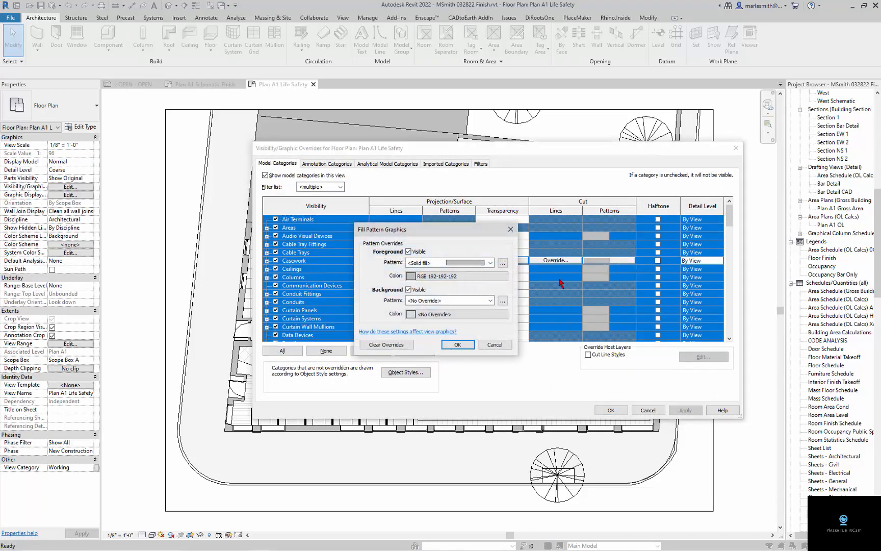
pyautogui.click(386, 344)
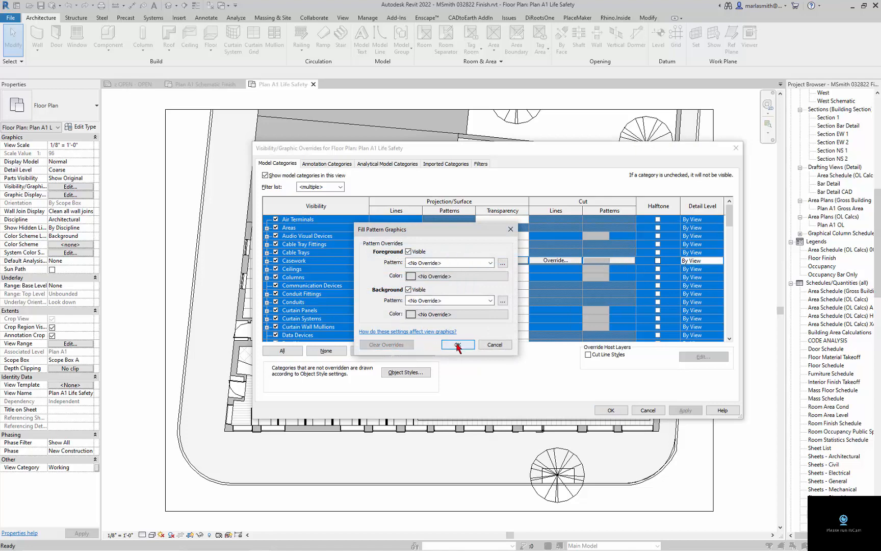
pyautogui.click(457, 344)
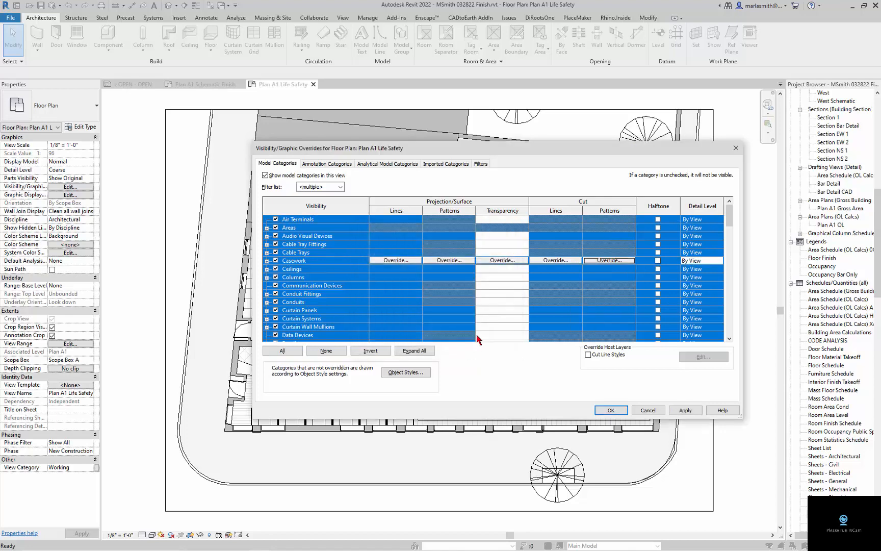
# Override the projection/surface foreground pattern of all model categories with a white solid fill and apply the view's graphic overrides.
pyautogui.click(451, 238)
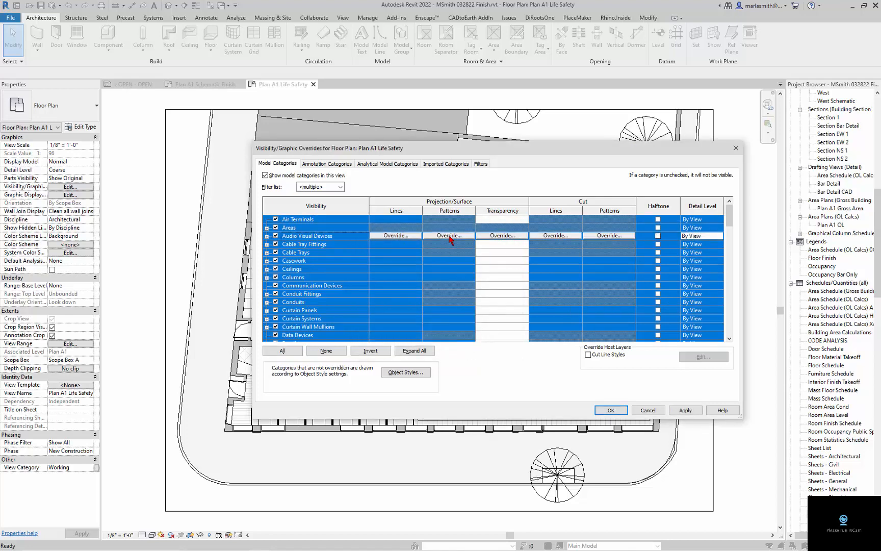
pyautogui.click(449, 235)
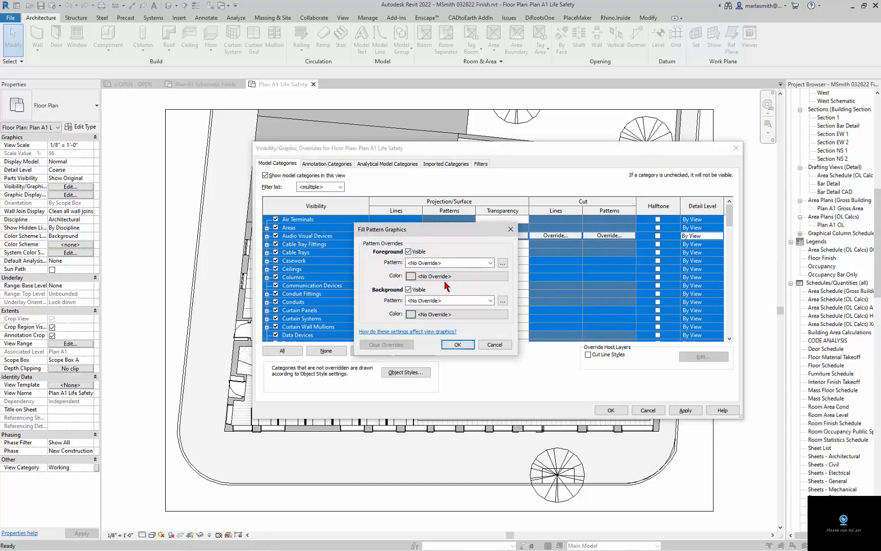
pyautogui.click(453, 265)
pyautogui.click(453, 278)
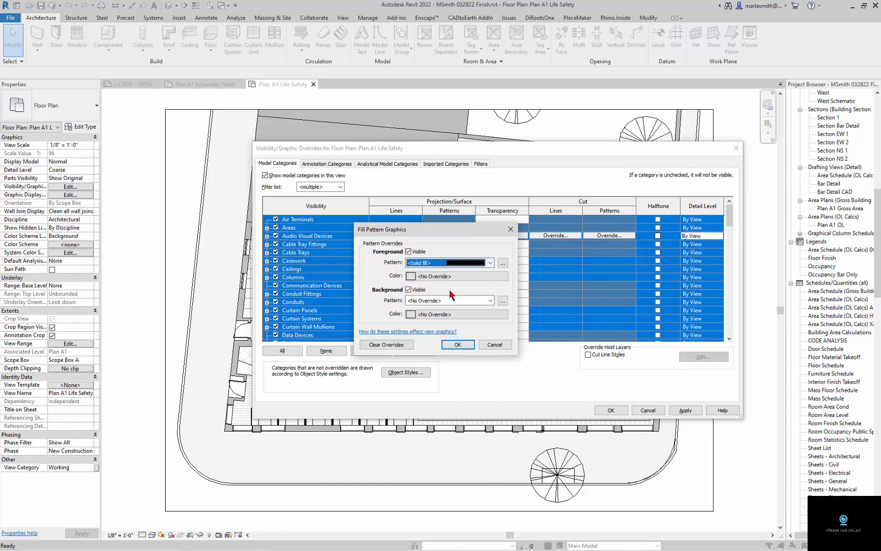
pyautogui.click(453, 278)
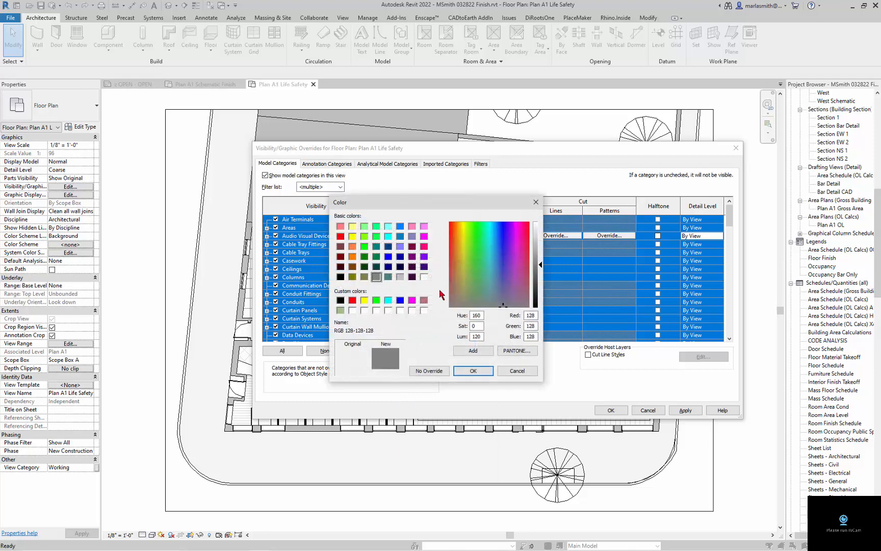
pyautogui.click(424, 277)
pyautogui.click(473, 371)
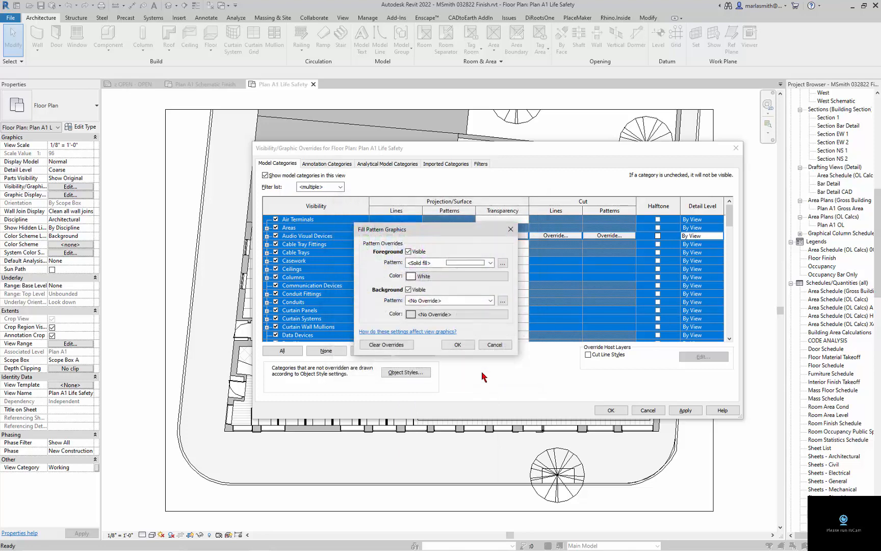
pyautogui.click(461, 346)
pyautogui.click(623, 411)
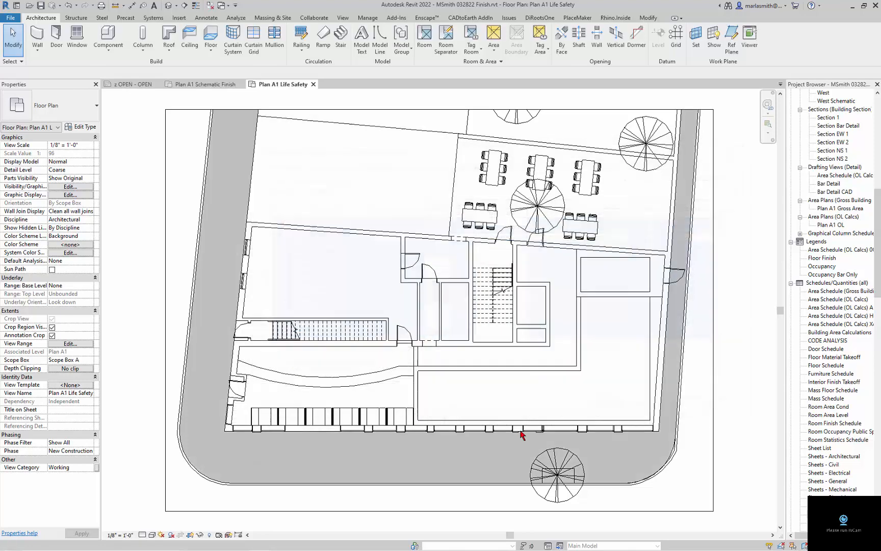
# Override the surface foreground pattern colour of the brick sidewalk floor around the building to white in this view.
pyautogui.click(194, 345)
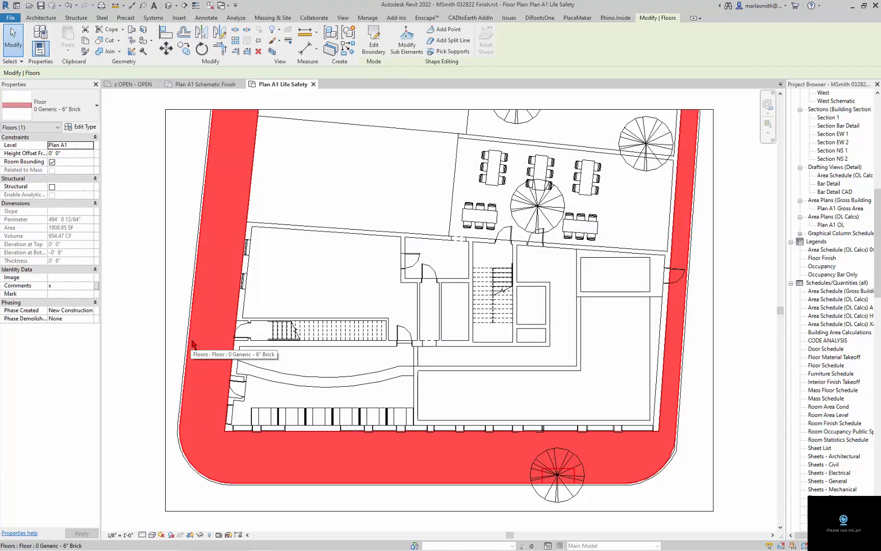
pyautogui.rightClick(193, 342)
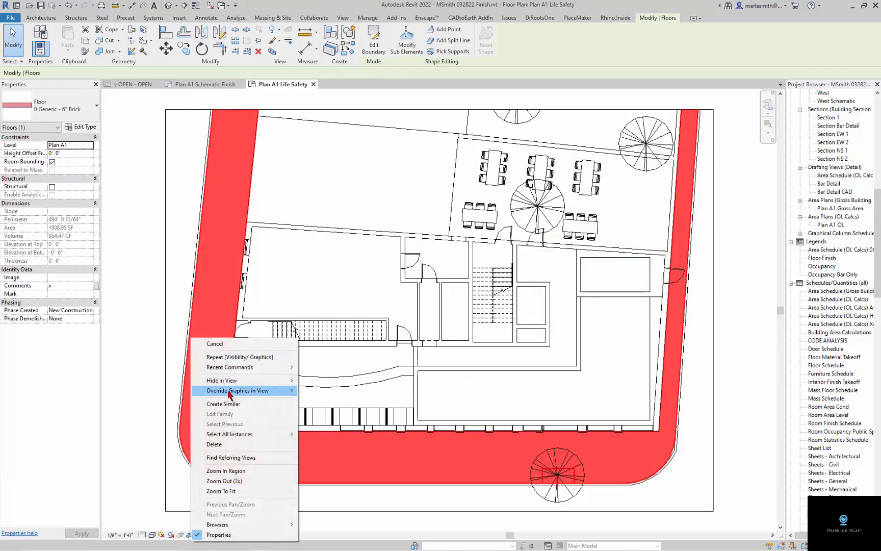
pyautogui.moveTo(253, 393)
pyautogui.click(318, 391)
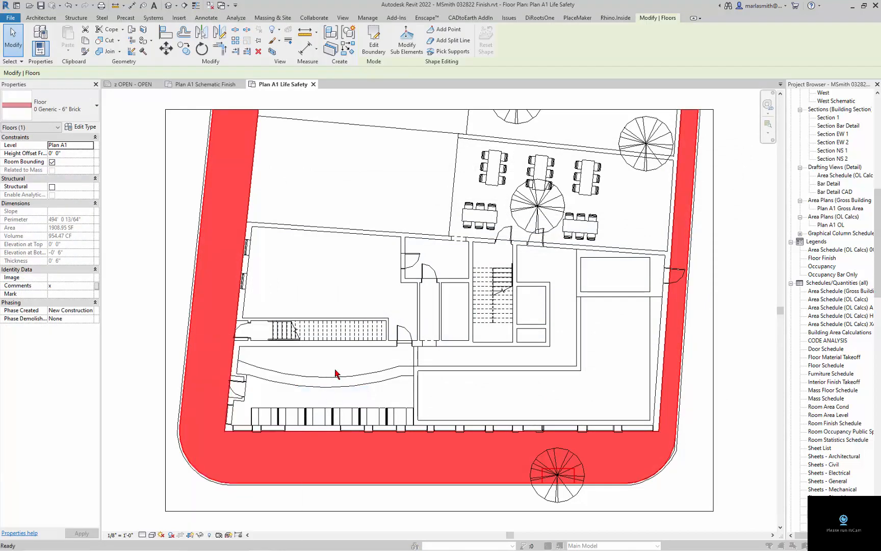
pyautogui.click(474, 176)
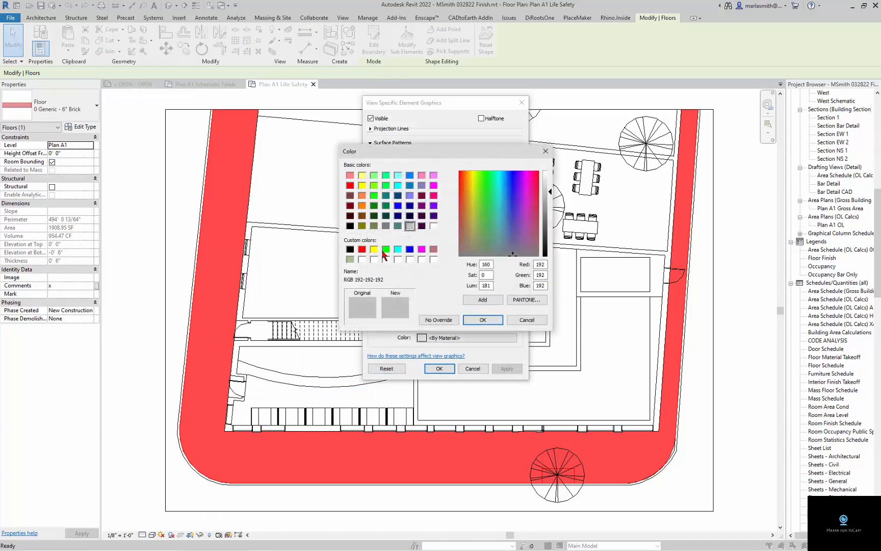
pyautogui.click(398, 259)
pyautogui.click(483, 320)
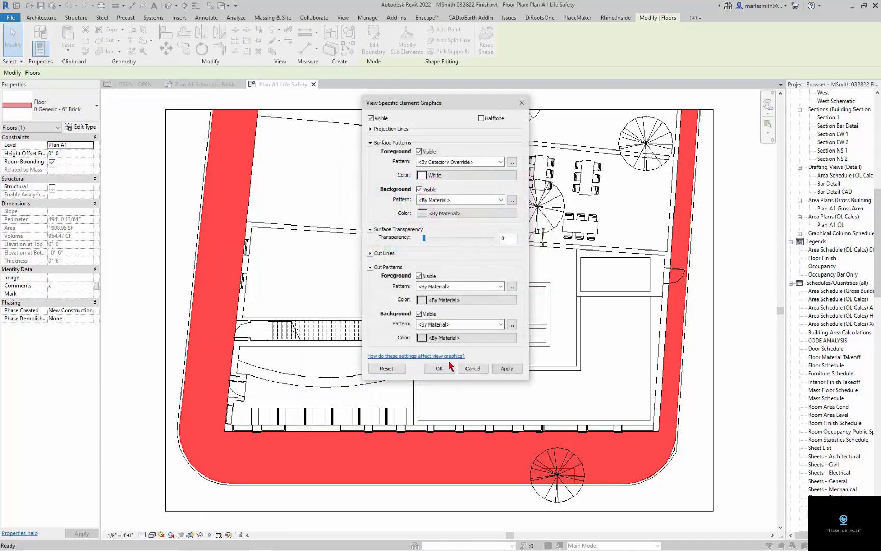
pyautogui.click(439, 369)
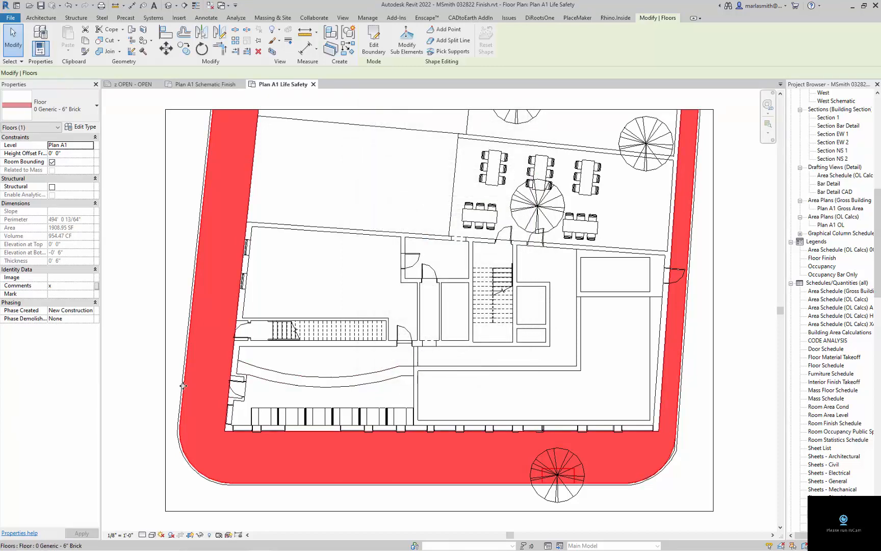
pyautogui.click(137, 311)
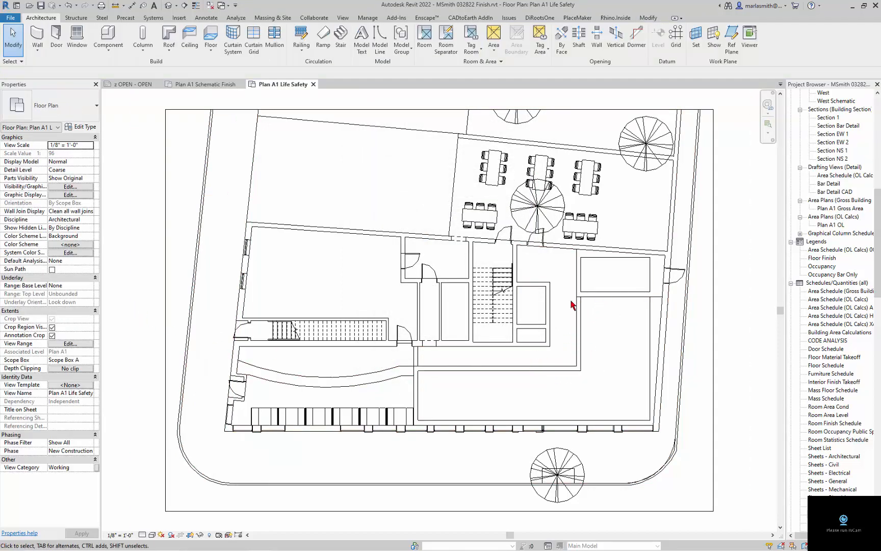
# Use Linework with the <Invisible lines> style to hide the floor finish edges in the eastern part of the large room.
pyautogui.click(653, 20)
pyautogui.click(289, 40)
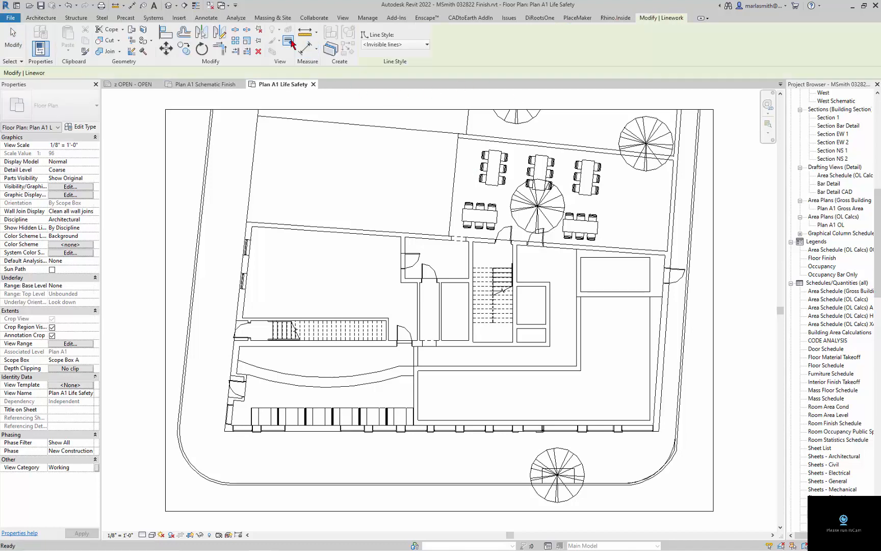
pyautogui.click(641, 259)
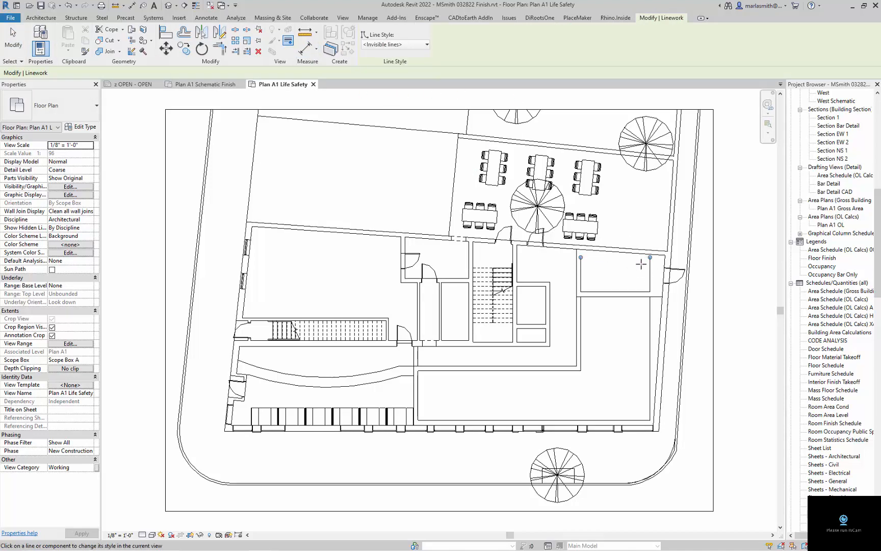
pyautogui.click(591, 292)
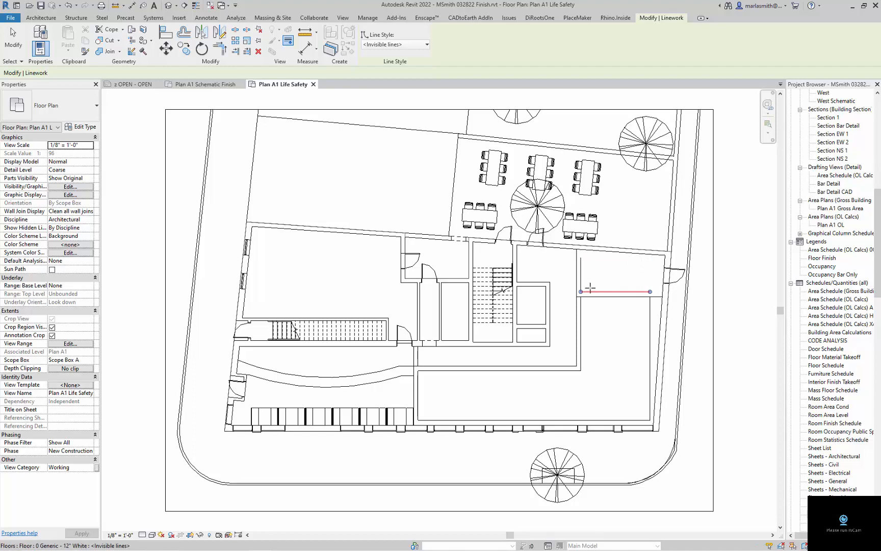
pyautogui.click(581, 278)
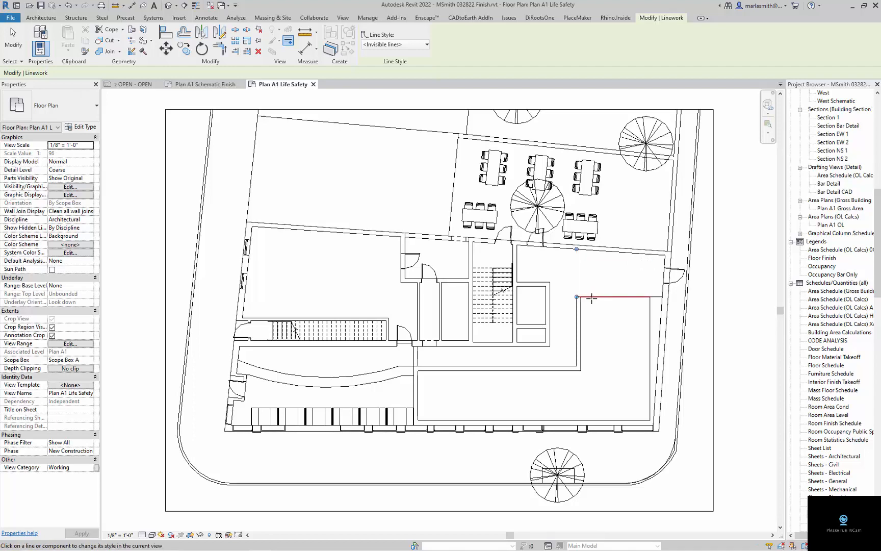
pyautogui.click(578, 306)
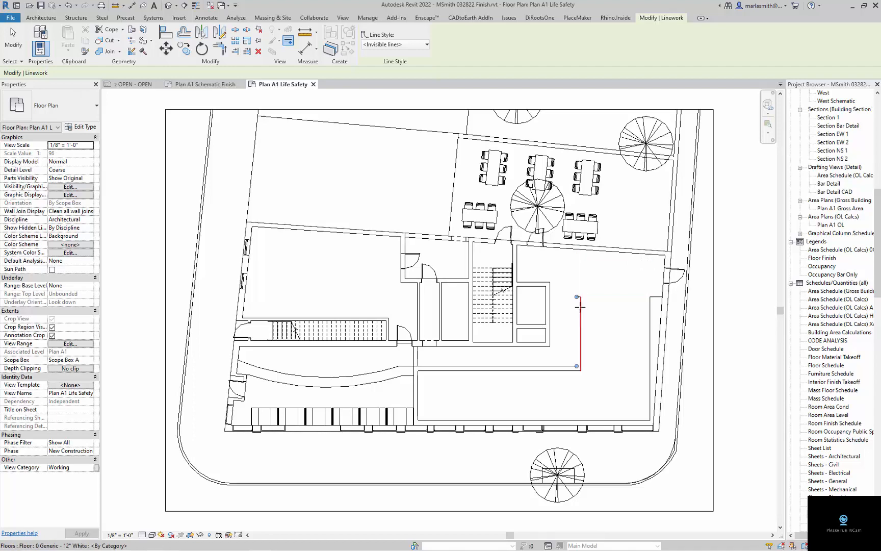
pyautogui.click(654, 304)
pyautogui.click(658, 296)
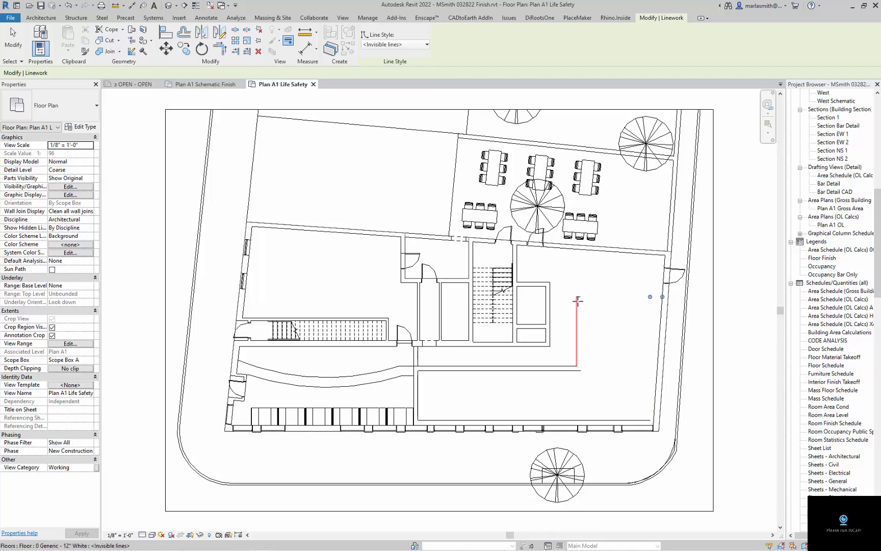
# Apply <Invisible lines> to the remaining horizontal floor border lines of the large room and the vertical floor edges along its west side.
pyautogui.click(561, 366)
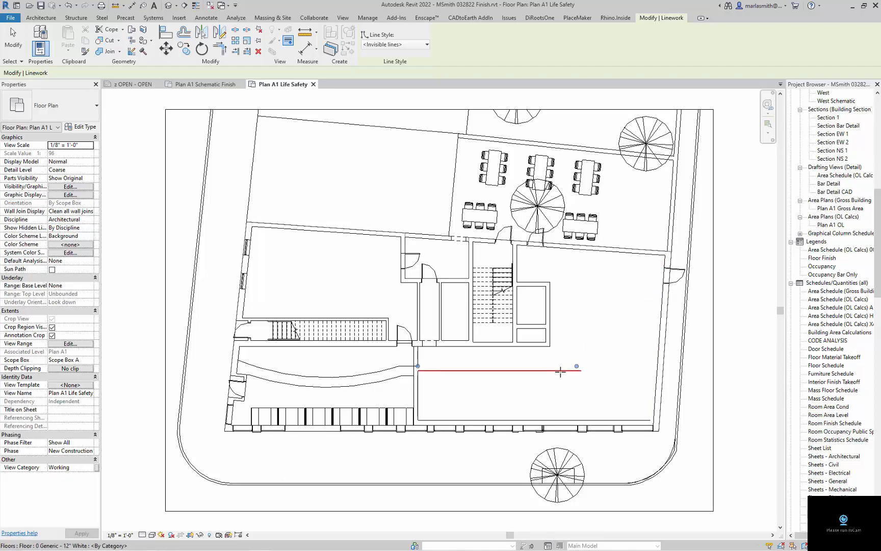
pyautogui.click(561, 370)
pyautogui.click(555, 419)
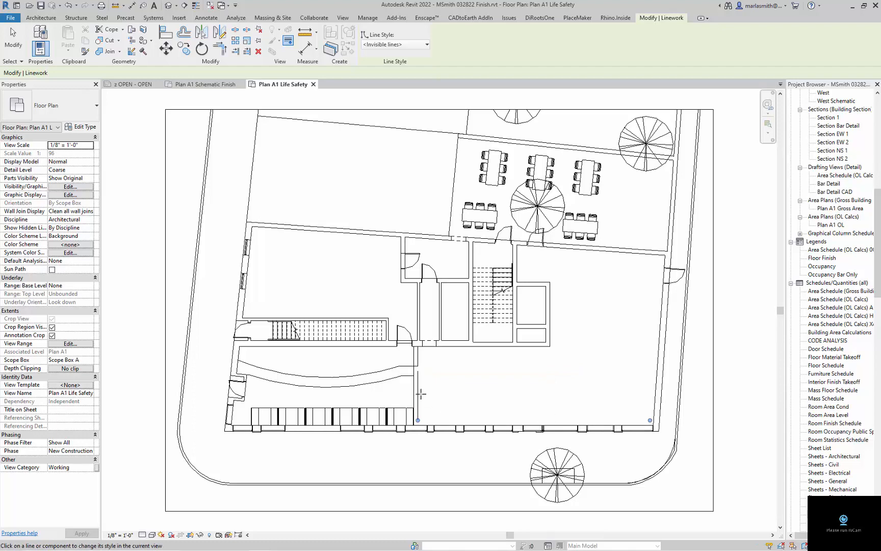
pyautogui.click(418, 395)
pyautogui.scroll(5, 413, 385)
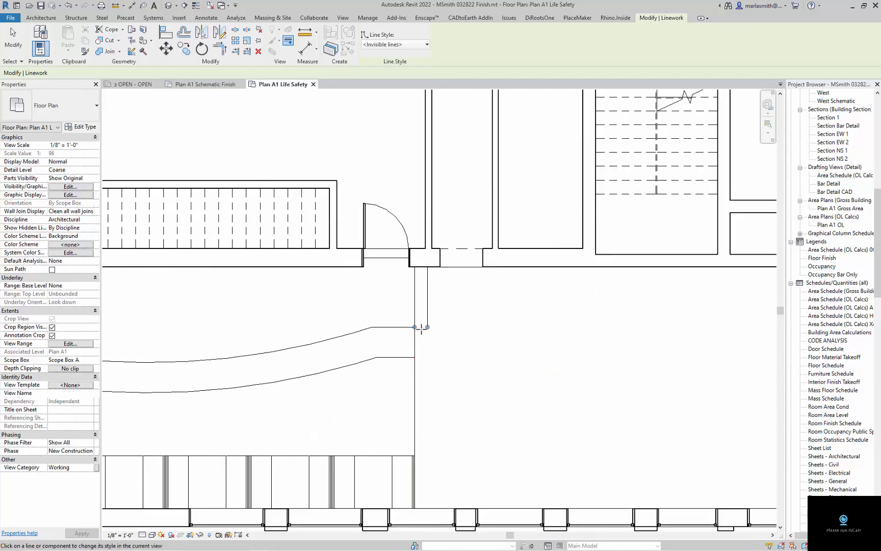
pyautogui.click(428, 304)
pyautogui.click(419, 301)
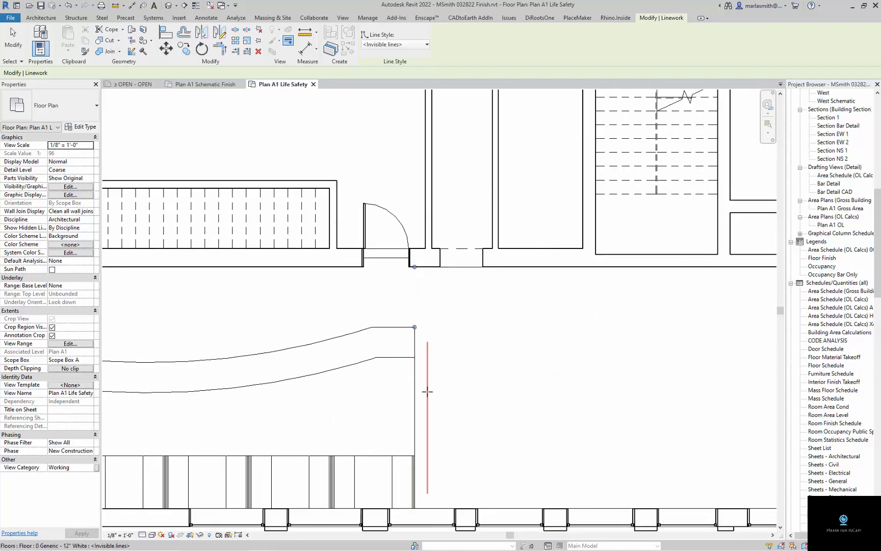
pyautogui.click(414, 403)
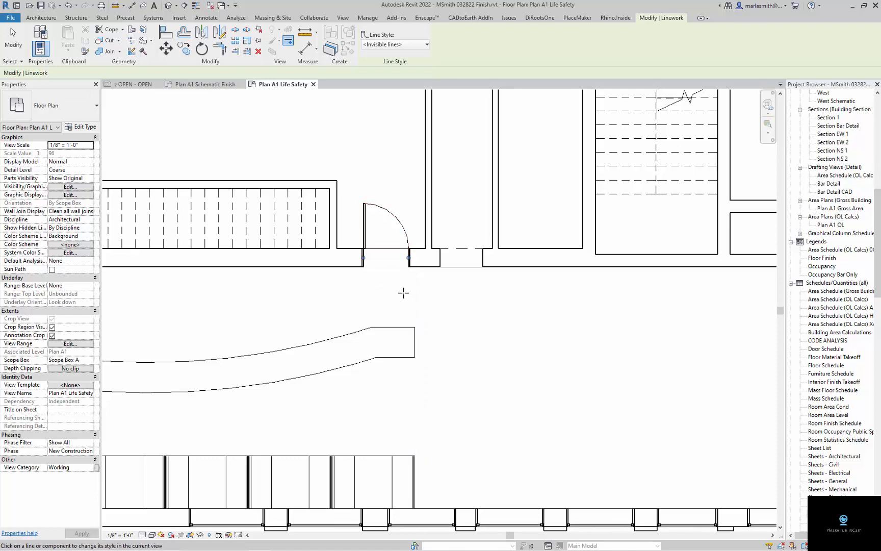
# Finish the Linework edits and create a new Lines subcategory named 2HR Exit Enclosure in the project's line styles.
pyautogui.scroll(-5, 403, 291)
pyautogui.scroll(-3, 407, 340)
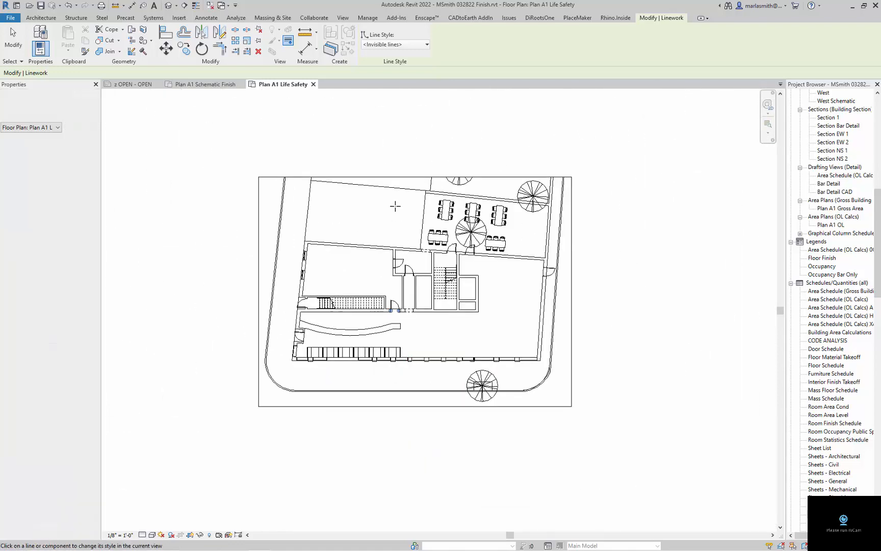
pyautogui.scroll(2, 388, 194)
pyautogui.click(13, 38)
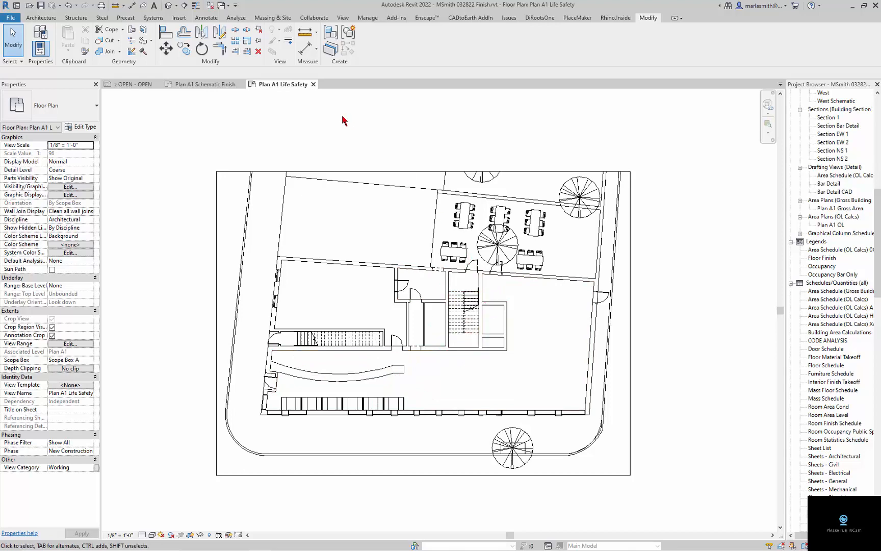
pyautogui.click(364, 20)
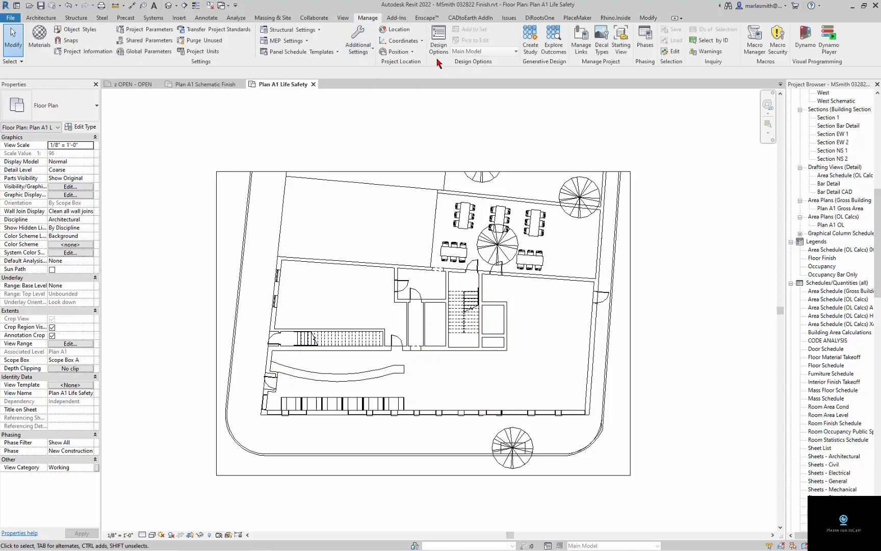
pyautogui.click(362, 51)
pyautogui.click(341, 75)
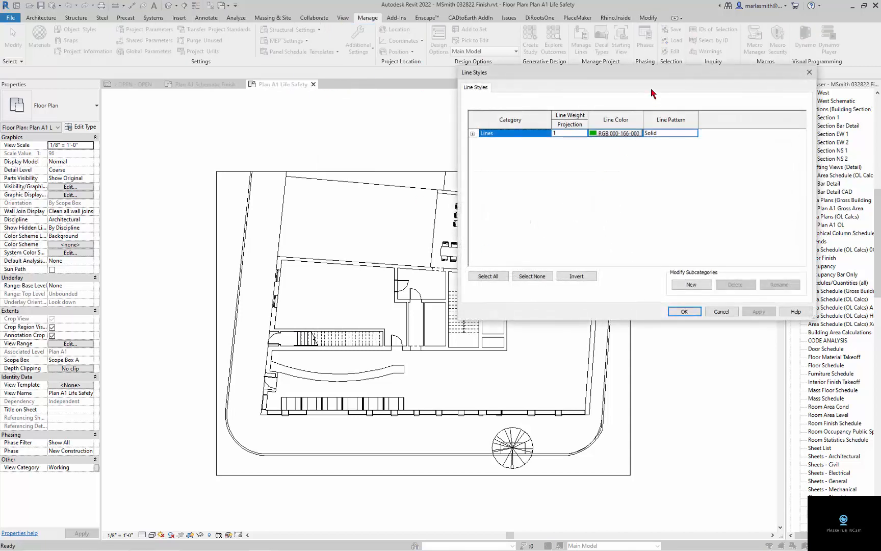
pyautogui.moveTo(649, 78); pyautogui.dragTo(444, 129)
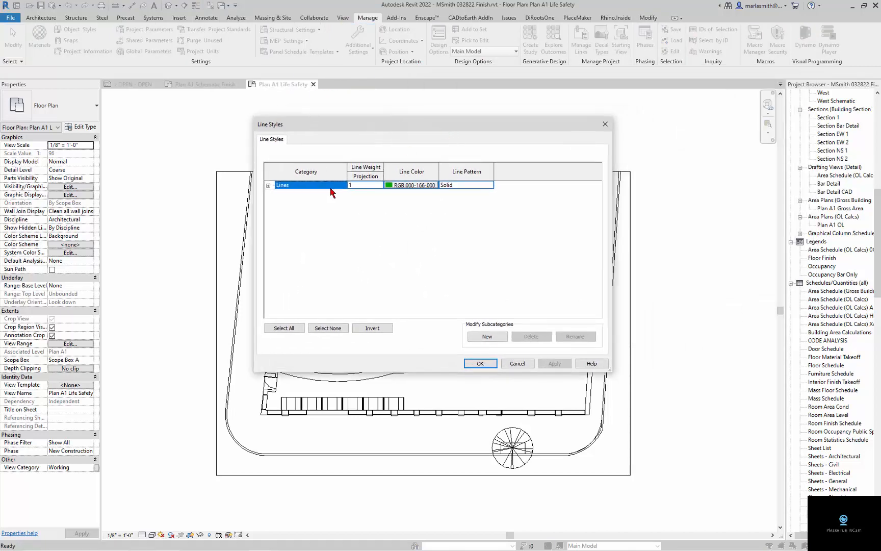
pyautogui.click(268, 186)
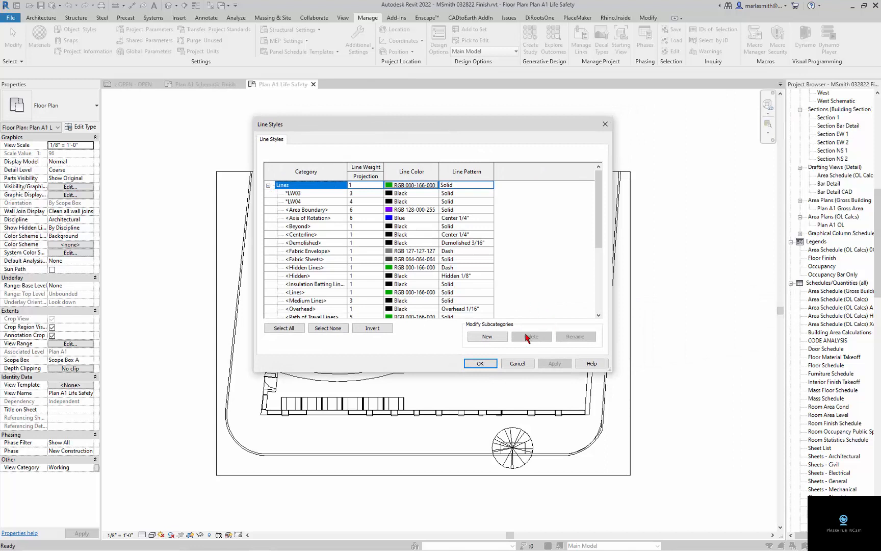
pyautogui.click(497, 340)
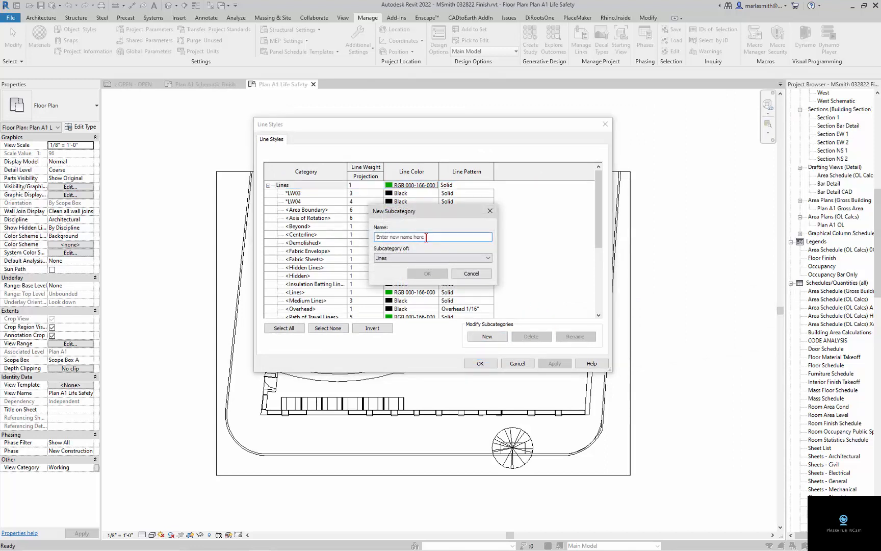
pyautogui.write('2HR Exit Enclosure')
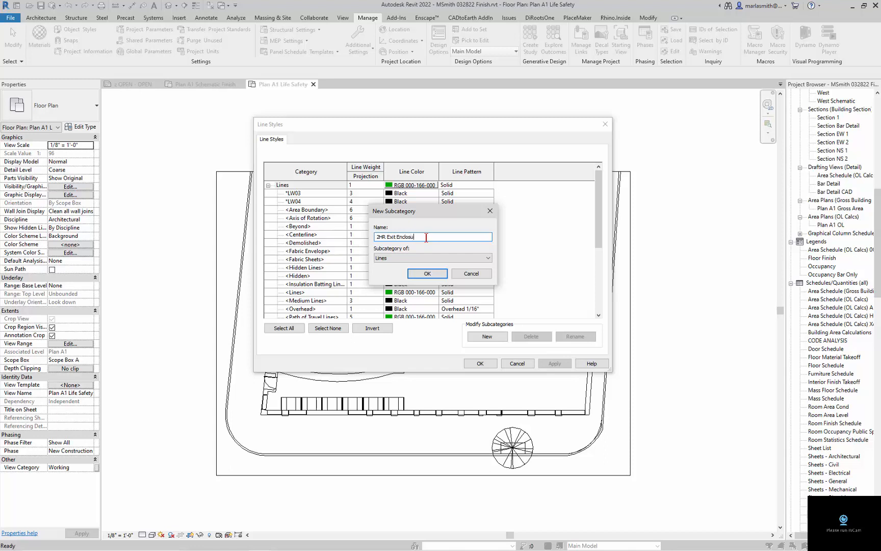
pyautogui.click(426, 276)
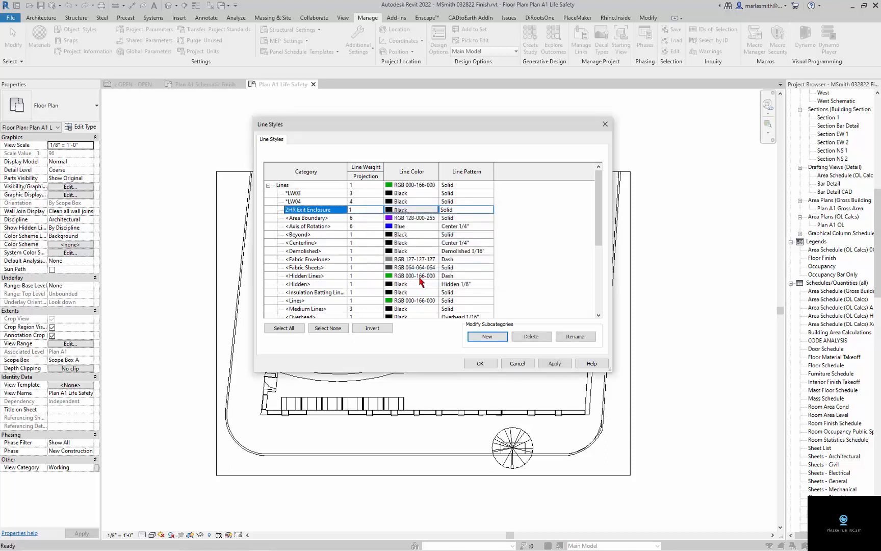
# Set the projection line weight of the 2HR Exit Enclosure line style to 15.
pyautogui.click(379, 210)
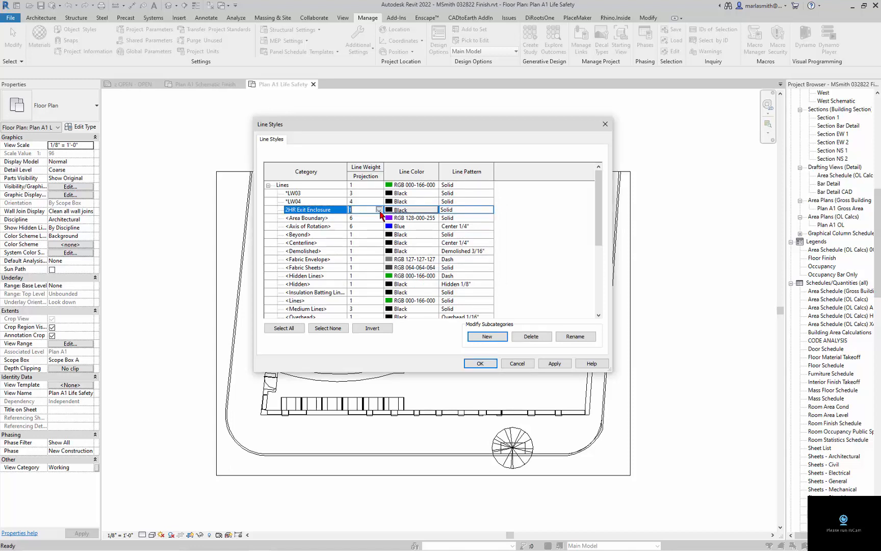
pyautogui.click(378, 209)
pyautogui.moveTo(379, 223); pyautogui.dragTo(380, 251)
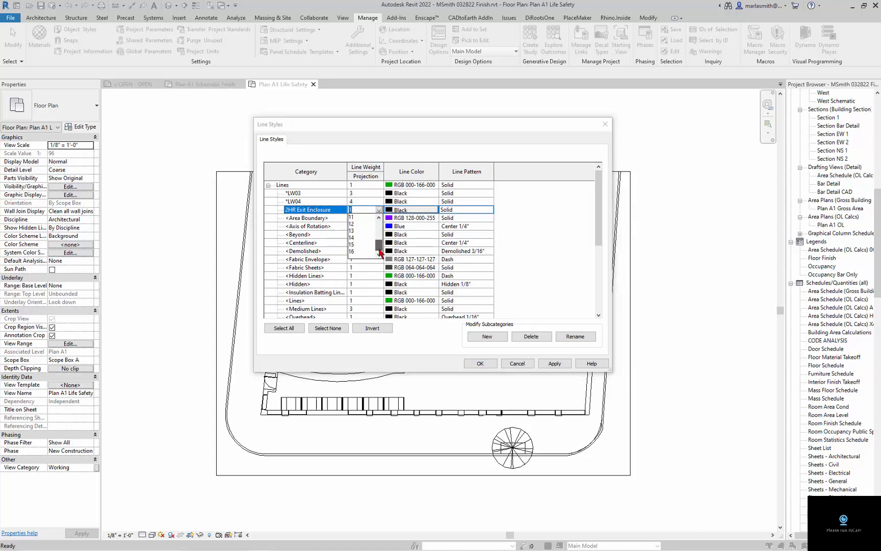
pyautogui.click(357, 245)
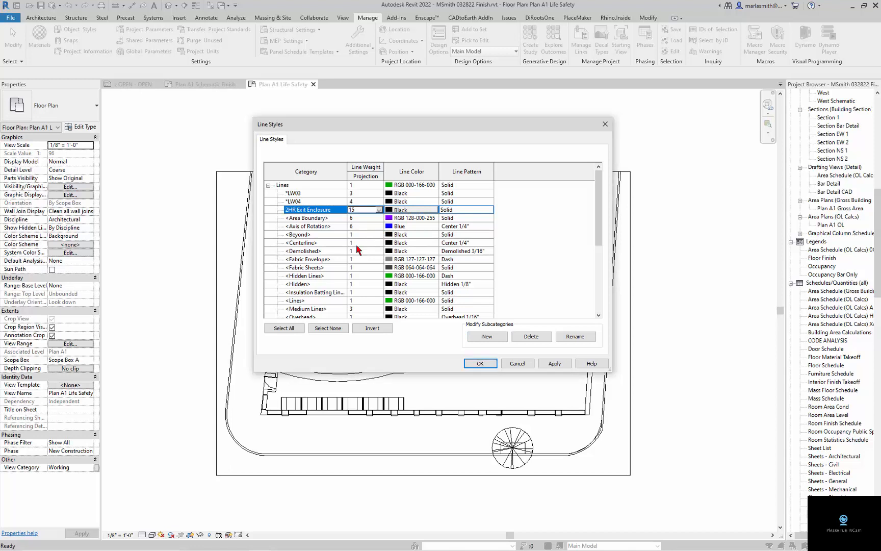
# Assign the Dash Dot Dot 1/8" line pattern to the 2HR Exit Enclosure style and accept the line style settings.
pyautogui.click(493, 213)
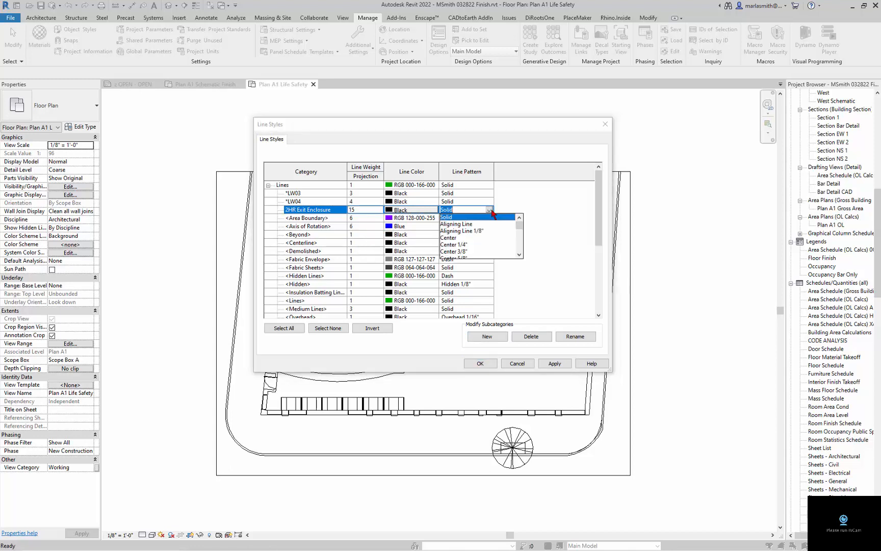
pyautogui.click(519, 254)
pyautogui.click(519, 254)
pyautogui.click(519, 254)
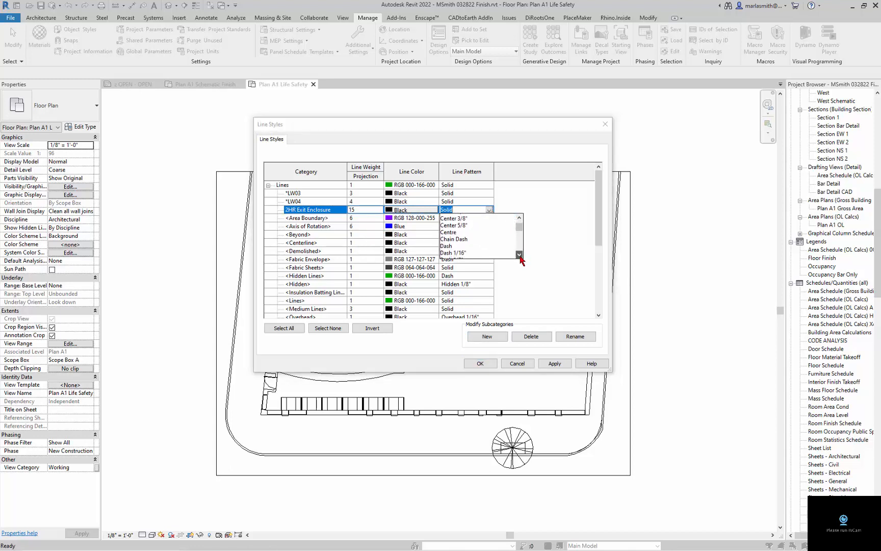
pyautogui.click(520, 254)
pyautogui.click(519, 254)
pyautogui.click(519, 254)
pyautogui.click(520, 254)
pyautogui.click(519, 254)
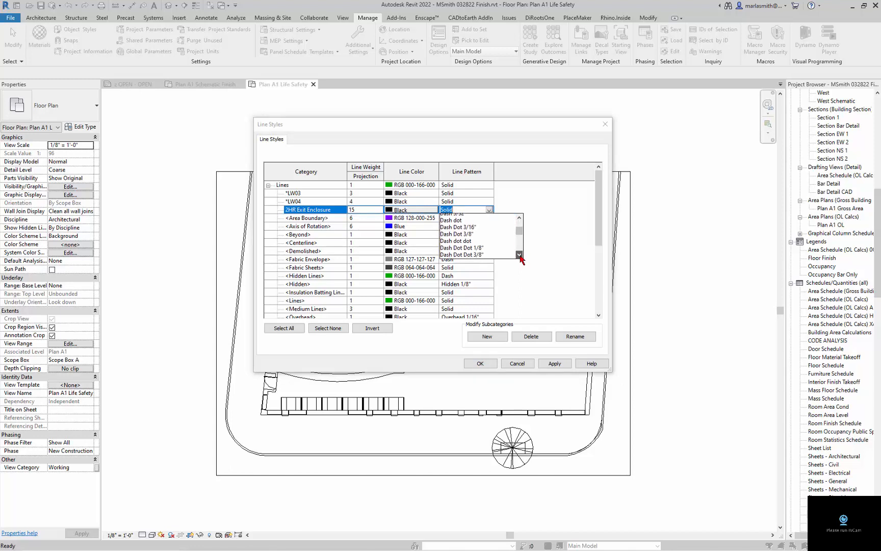
pyautogui.click(519, 254)
pyautogui.click(470, 244)
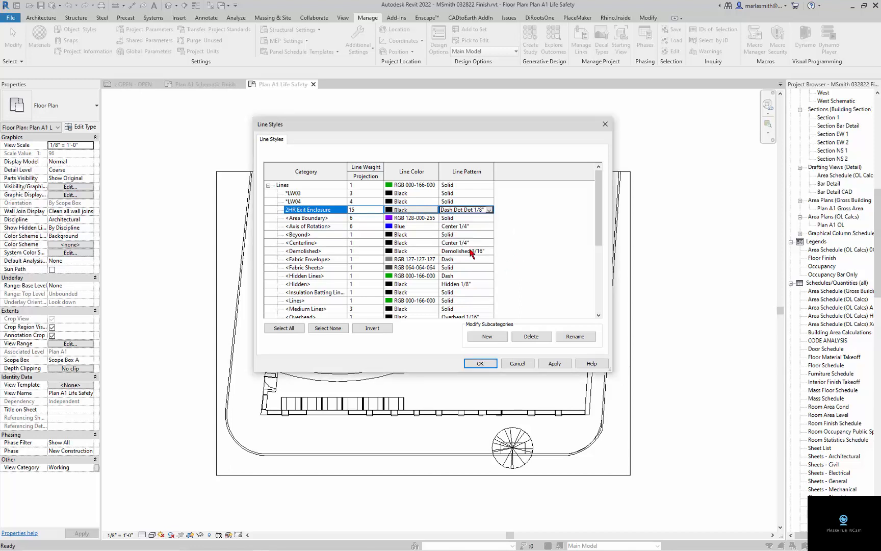
pyautogui.click(482, 364)
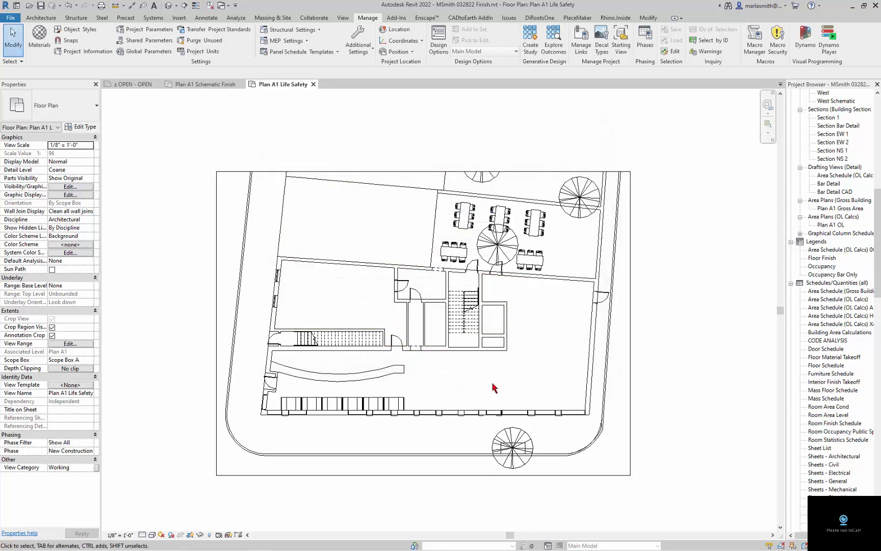
# Draw a closed loop of detail lines in the 2HR Exit Enclosure style along the walls enclosing the central stair.
pyautogui.scroll(3, 446, 291)
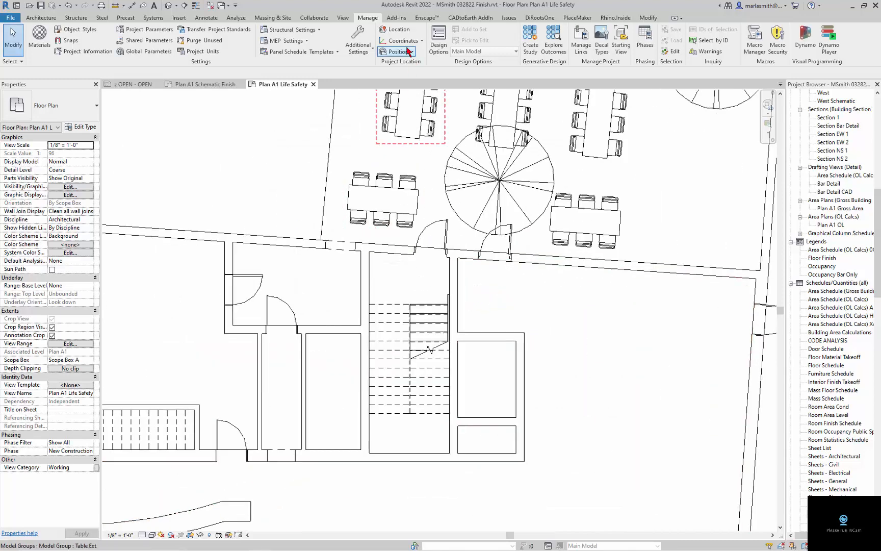
pyautogui.click(206, 17)
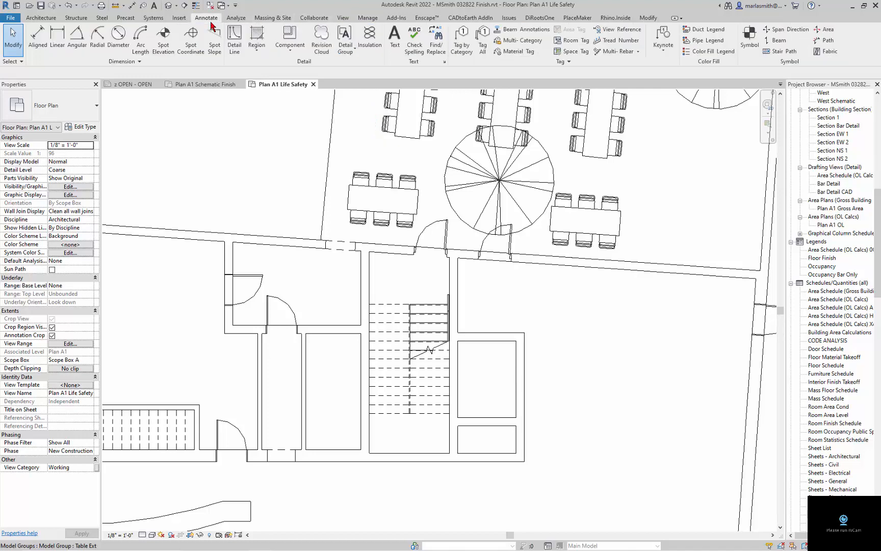
pyautogui.click(234, 38)
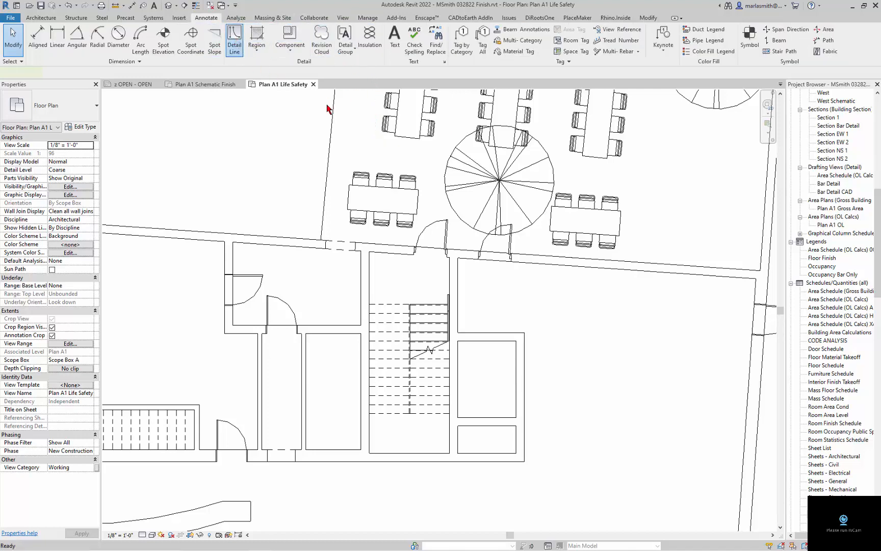
pyautogui.click(479, 47)
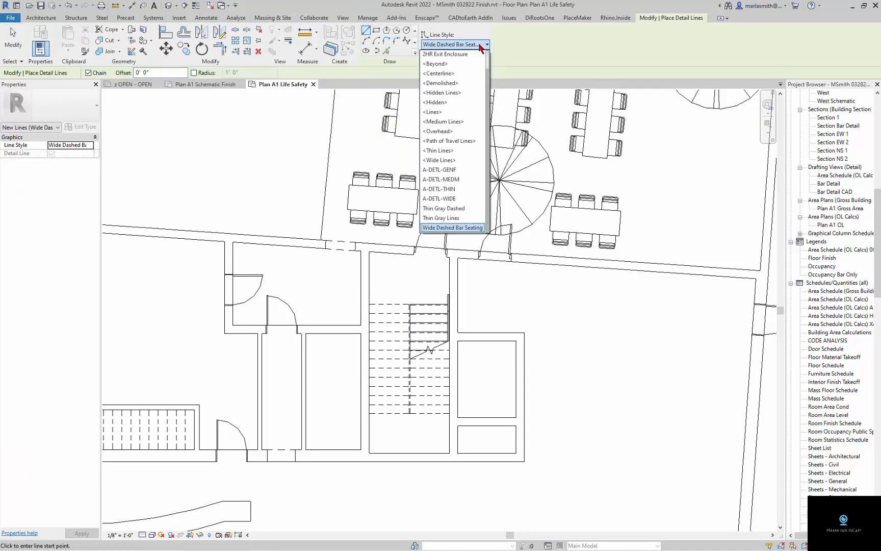
pyautogui.click(448, 55)
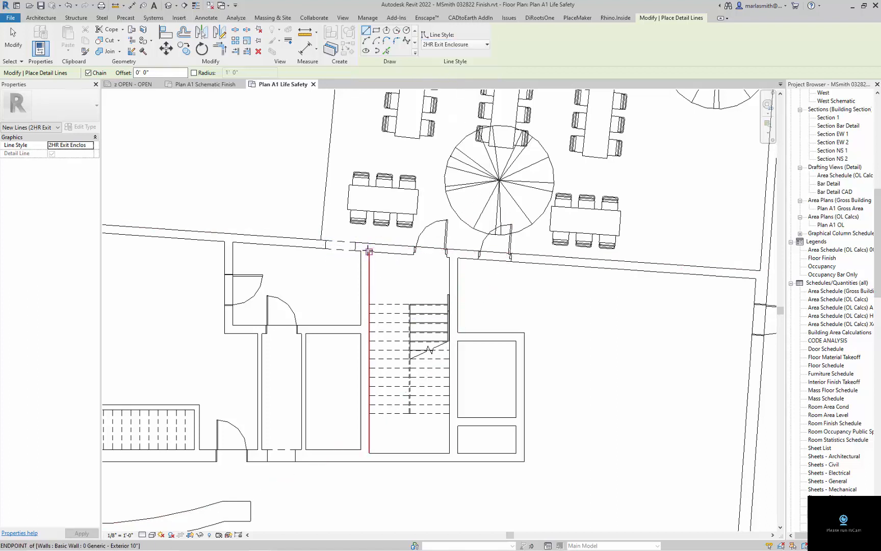
pyautogui.click(364, 246)
pyautogui.click(454, 252)
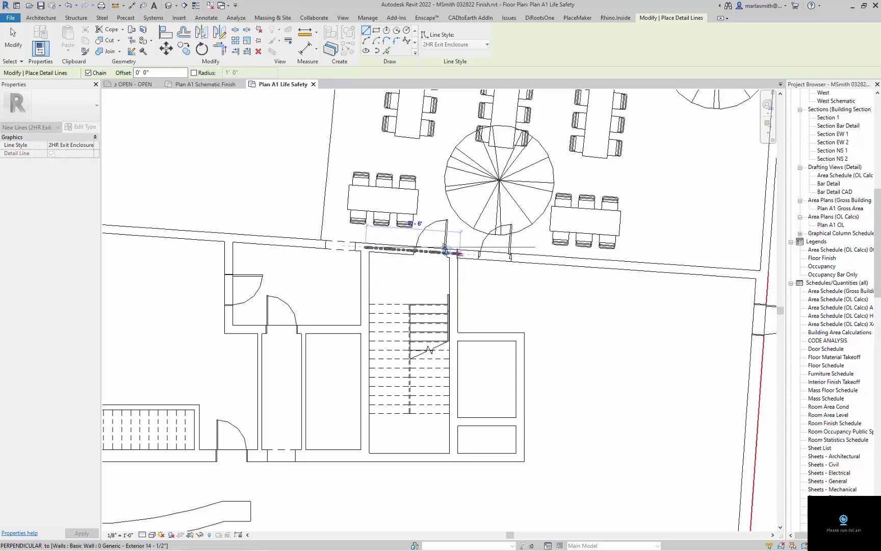
pyautogui.click(454, 456)
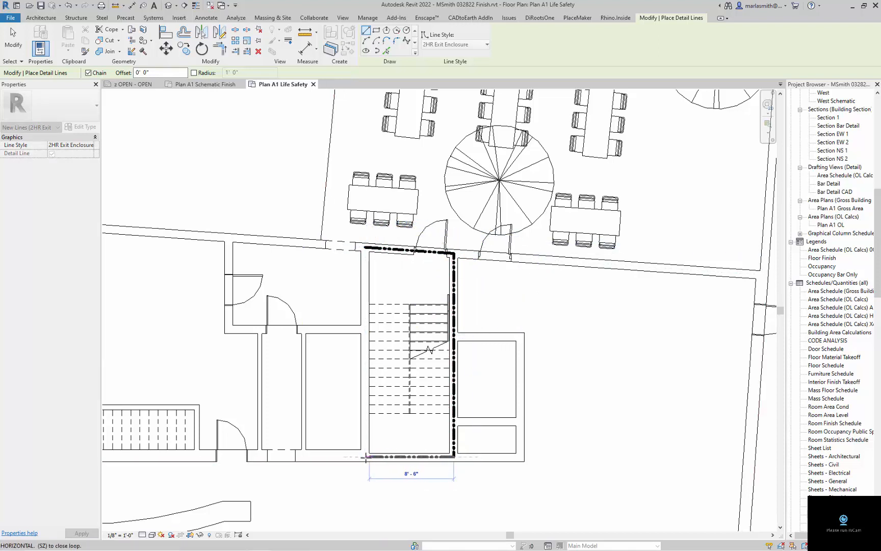
pyautogui.click(364, 456)
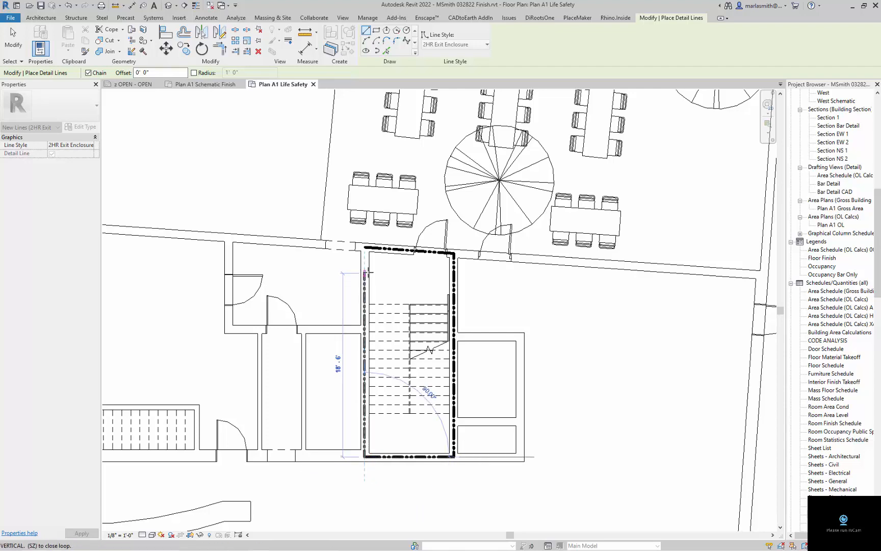
pyautogui.click(365, 248)
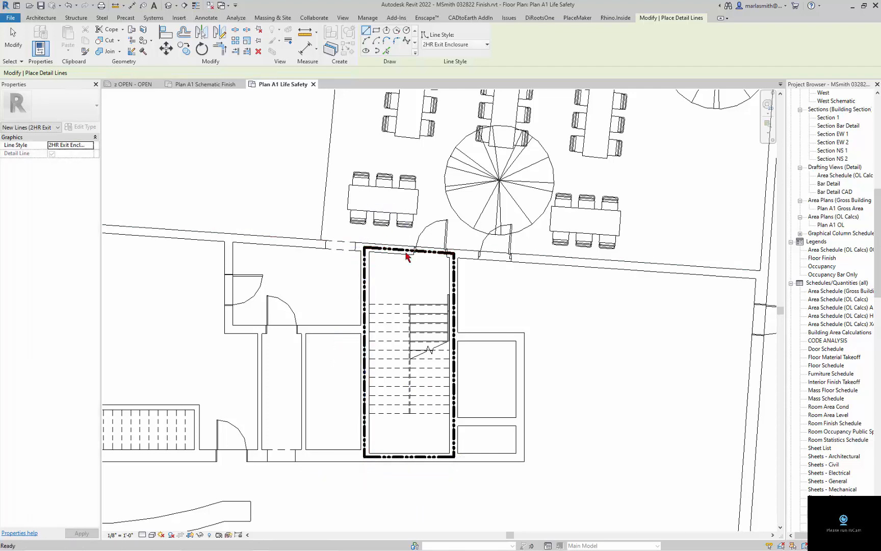
pyautogui.press('Escape')
pyautogui.press('Escape')
pyautogui.click(406, 252)
pyautogui.press('Escape')
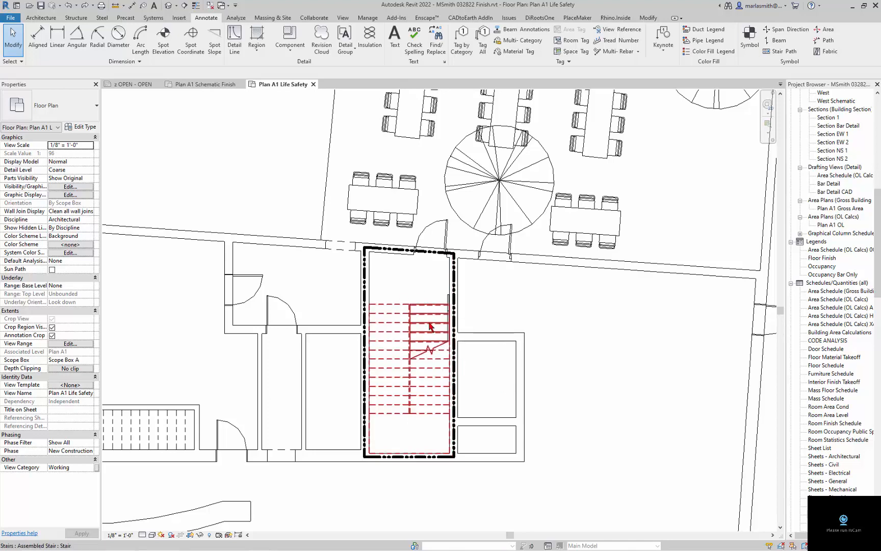
# Switch to the Country Inn PDF in Acrobat and examine the Life Safety Legend on sheet A0.21.
pyautogui.scroll(-2, 431, 326)
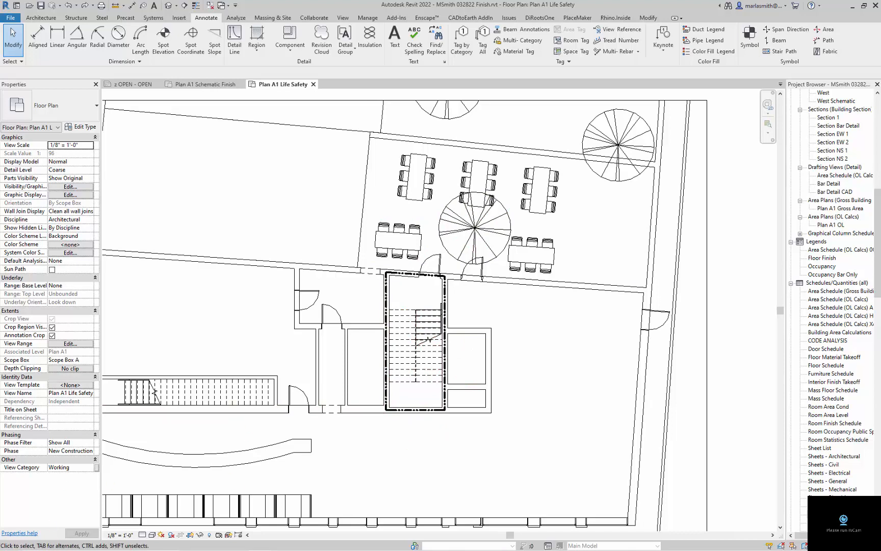
pyautogui.hotkey('alt', 'Tab')
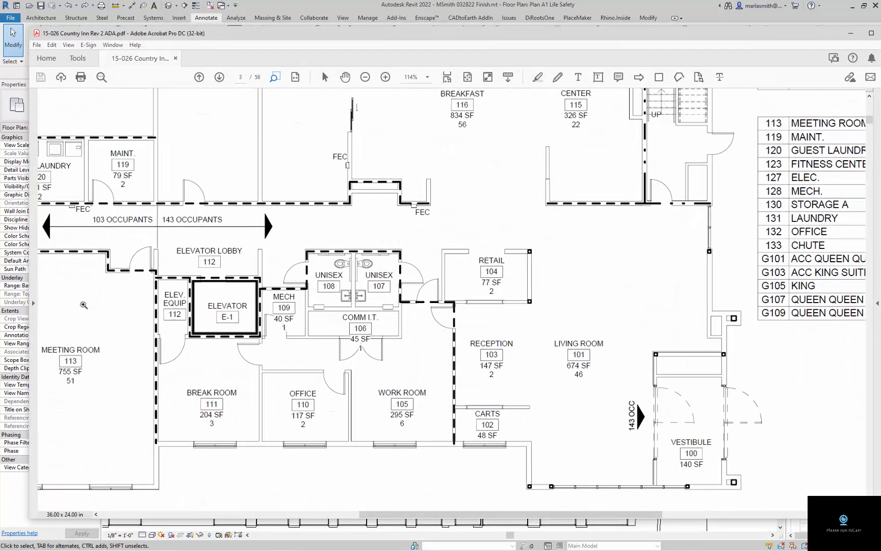
pyautogui.click(467, 78)
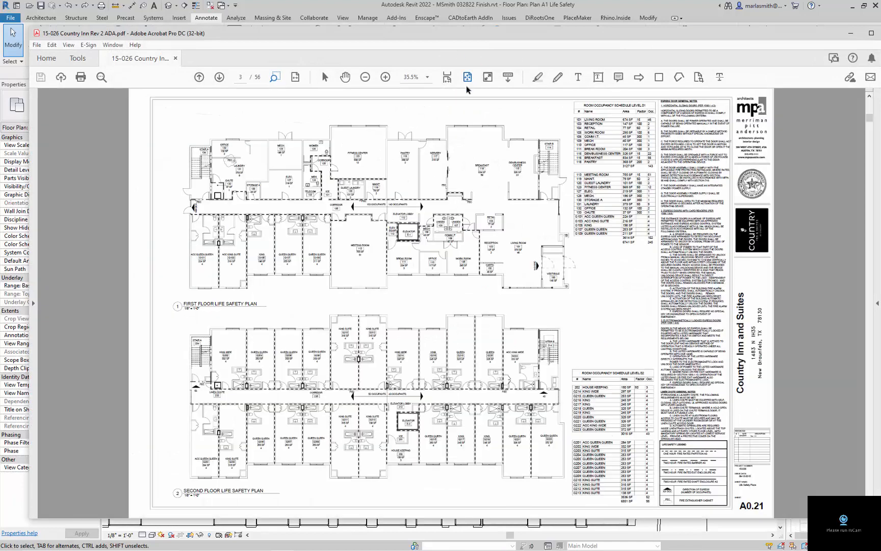
pyautogui.moveTo(655, 438); pyautogui.dragTo(745, 514)
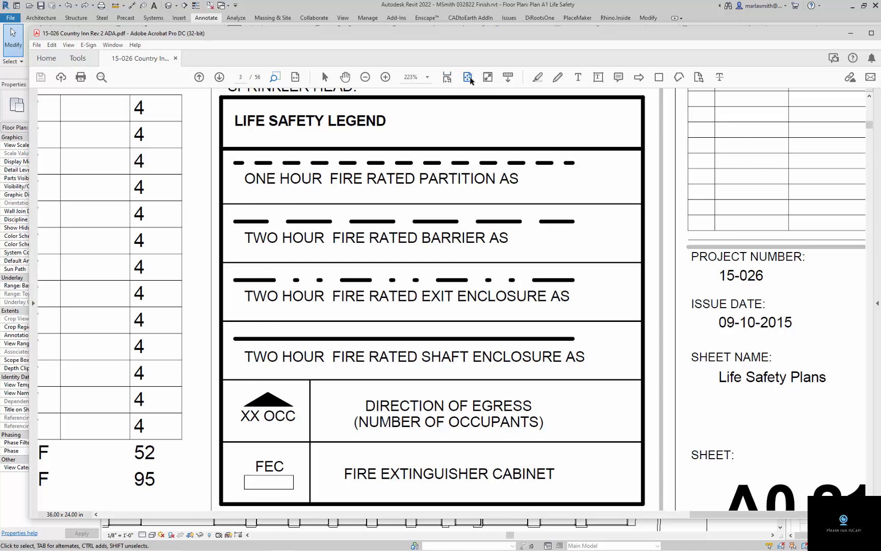
# Examine the fire-rated wall lines around the elevator lobby and Stair B on the First Floor Life Safety Plan, and minimize the Revit window.
pyautogui.click(470, 78)
pyautogui.moveTo(334, 149); pyautogui.dragTo(517, 263)
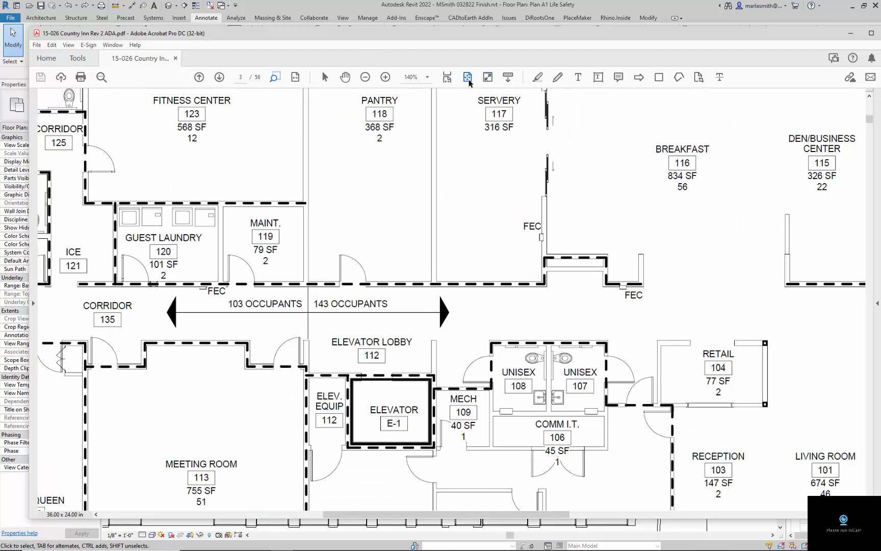
pyautogui.click(468, 79)
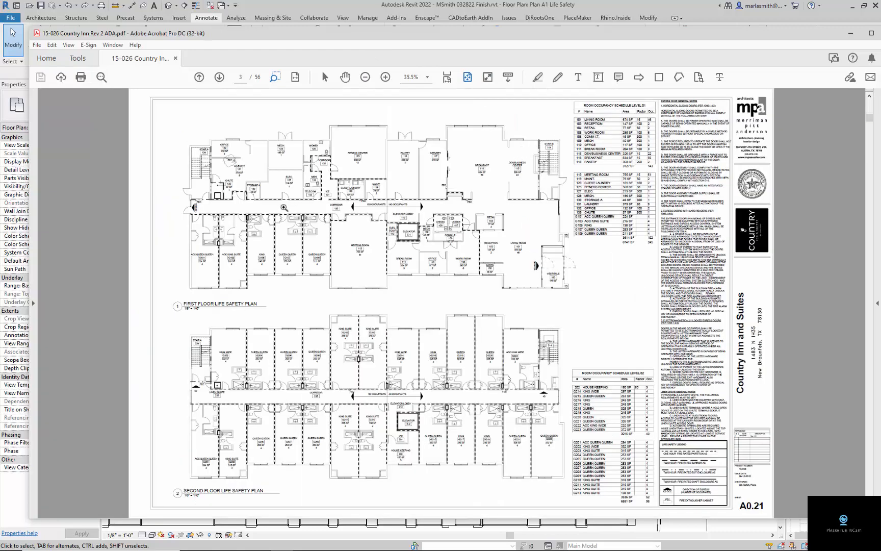
pyautogui.moveTo(524, 128); pyautogui.dragTo(578, 216)
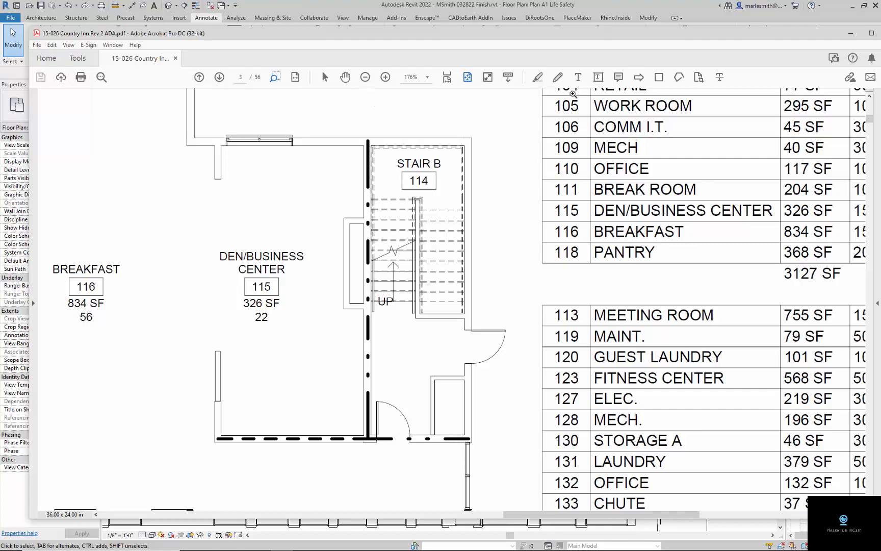
pyautogui.click(851, 5)
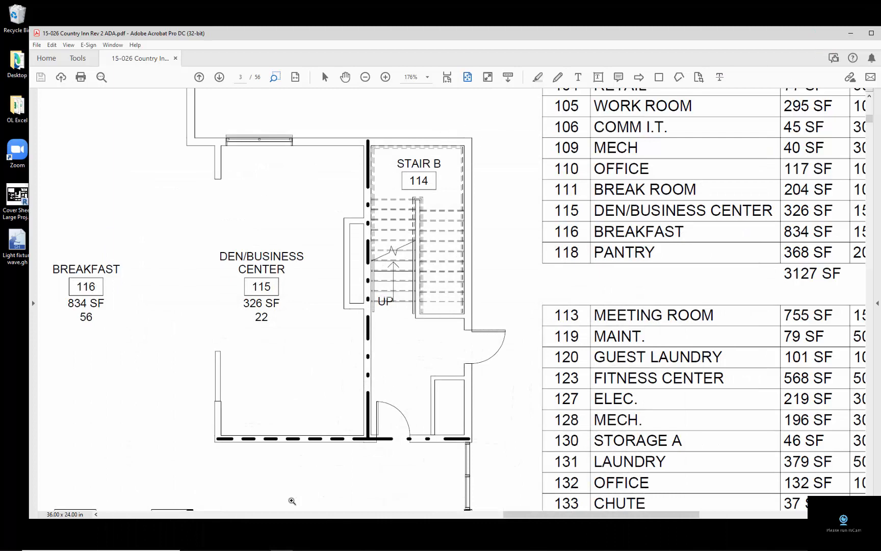
# Switch back to Revit and create a new legend view at 1/8" = 1'-0" scale.
pyautogui.click(259, 542)
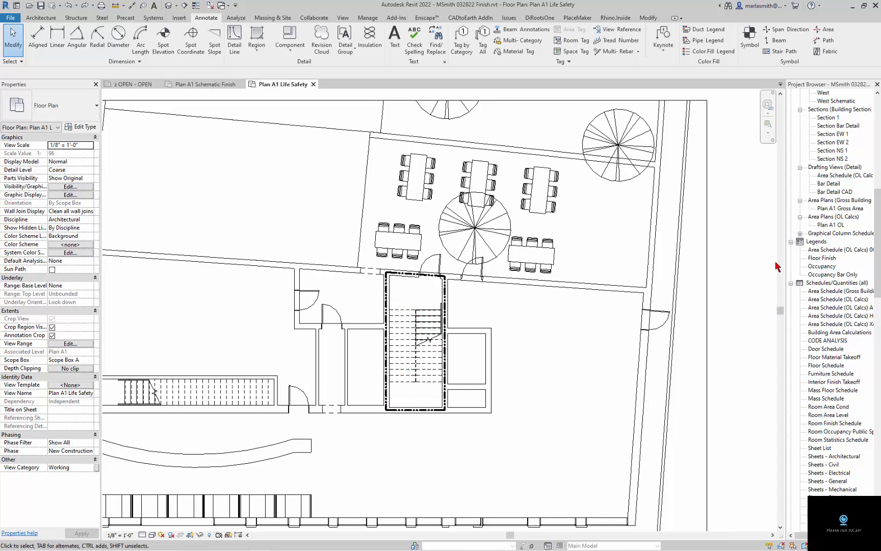
pyautogui.click(347, 21)
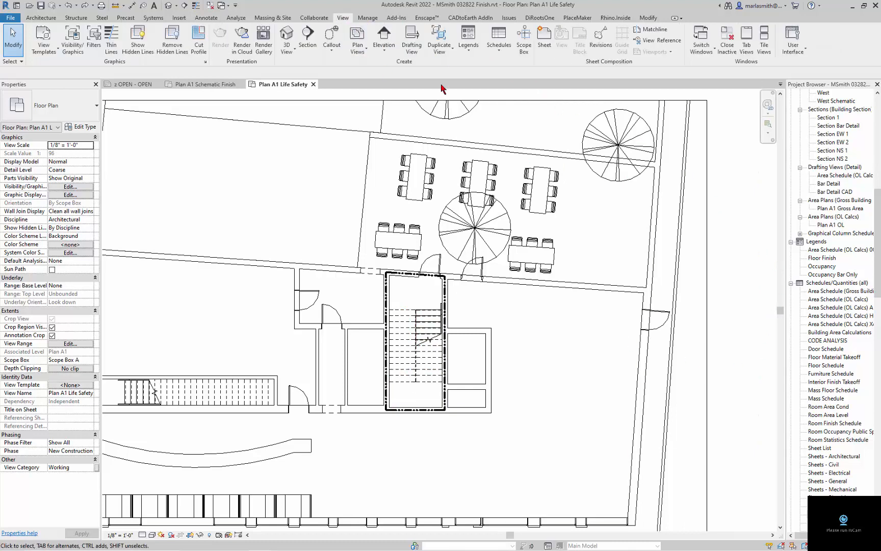
pyautogui.click(473, 57)
pyautogui.click(448, 67)
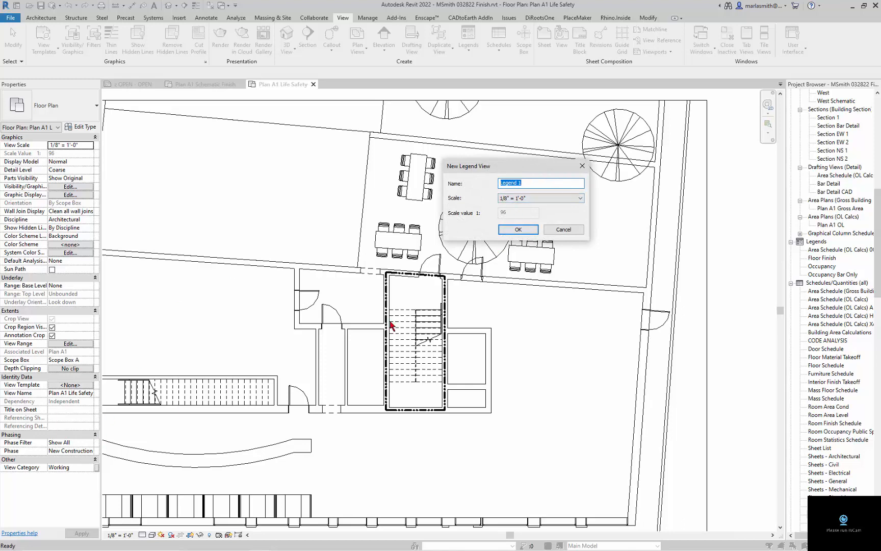
pyautogui.click(518, 230)
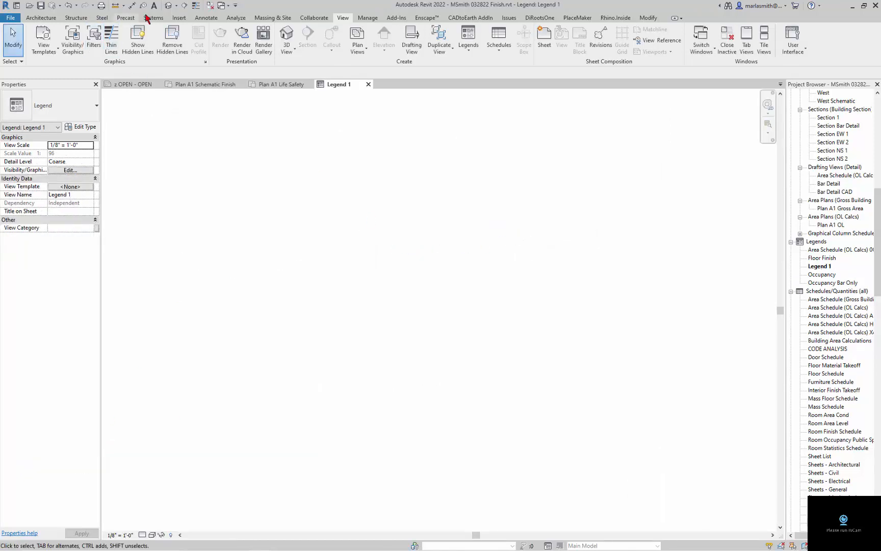
# Draw a horizontal detail line about 5' long in the 2HR Exit Enclosure style in the legend view.
pyautogui.click(207, 18)
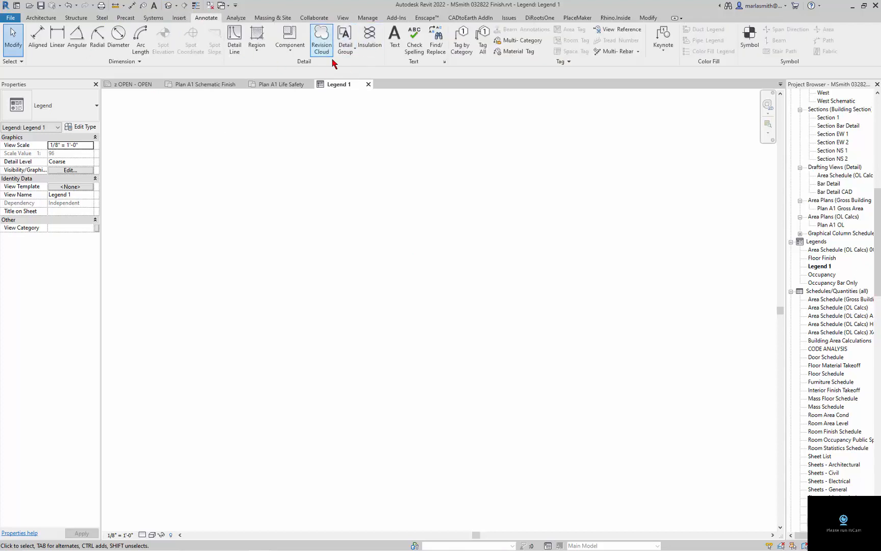
pyautogui.click(236, 45)
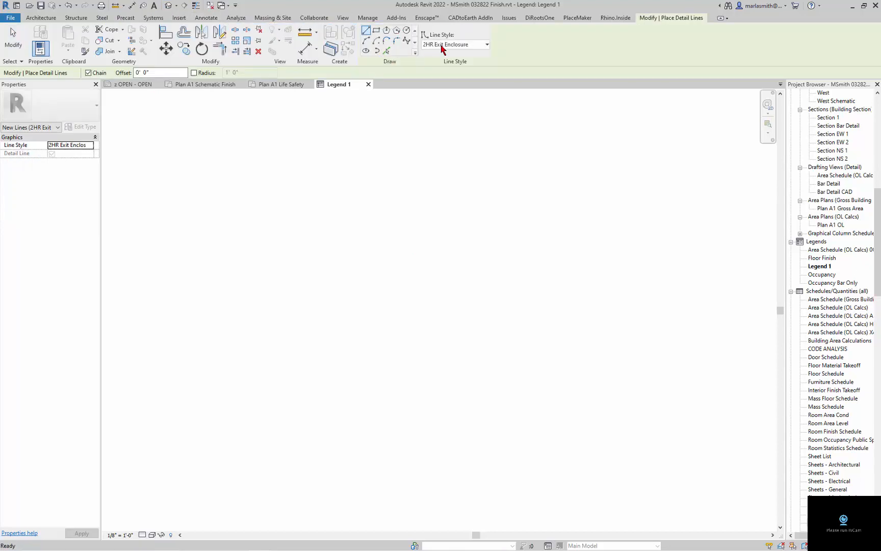
pyautogui.click(384, 295)
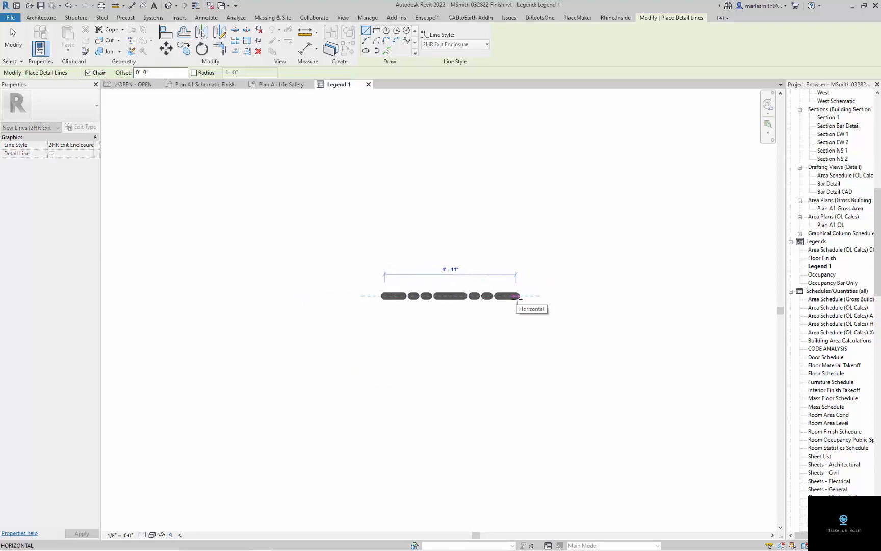
pyautogui.click(519, 296)
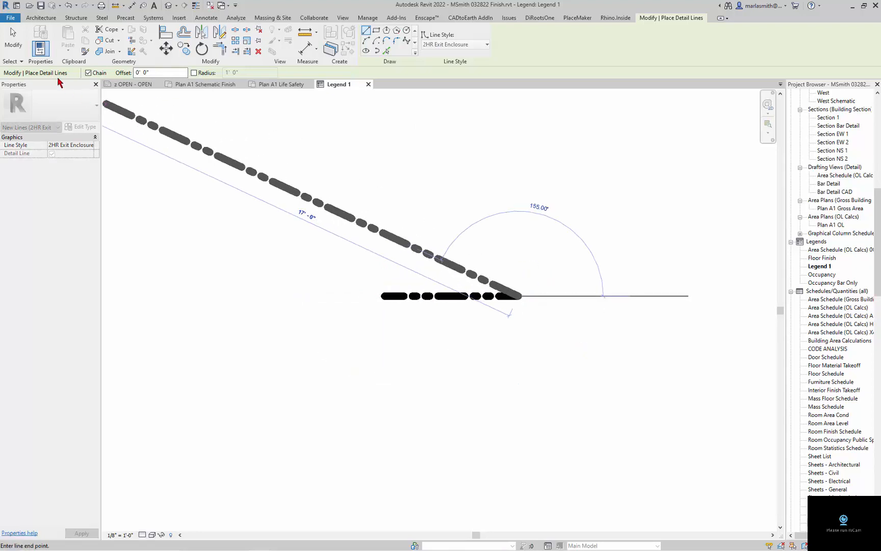
pyautogui.click(16, 53)
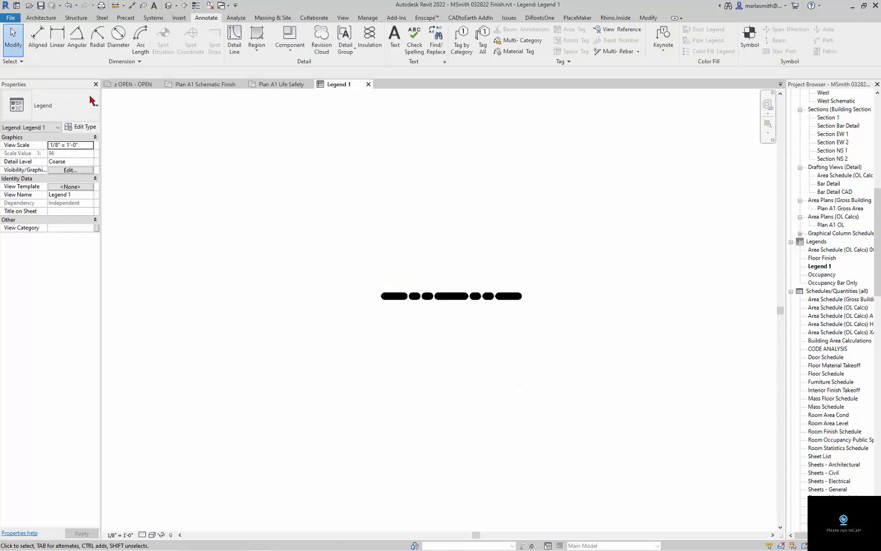
# Place the text note "2 HR FIRE RATED EXIT ENCLOSURE" beside the end of the sample line.
pyautogui.click(395, 40)
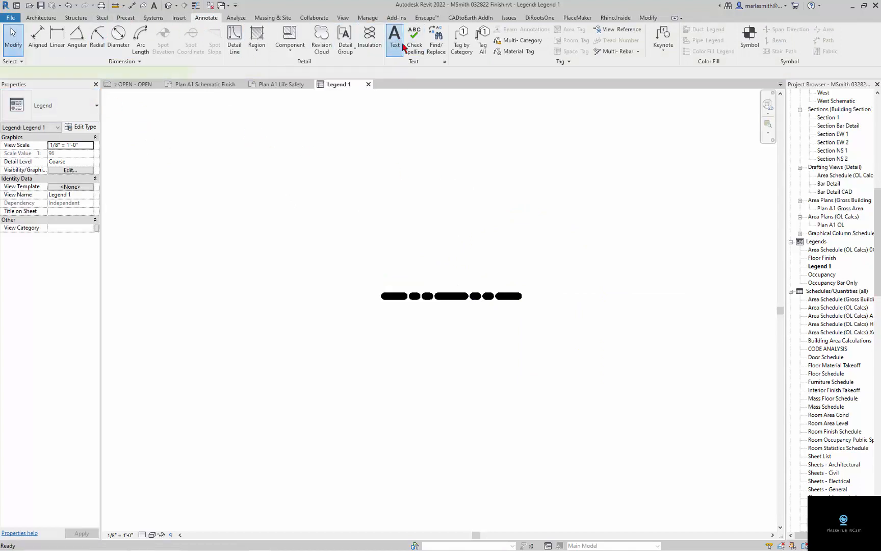
pyautogui.click(552, 300)
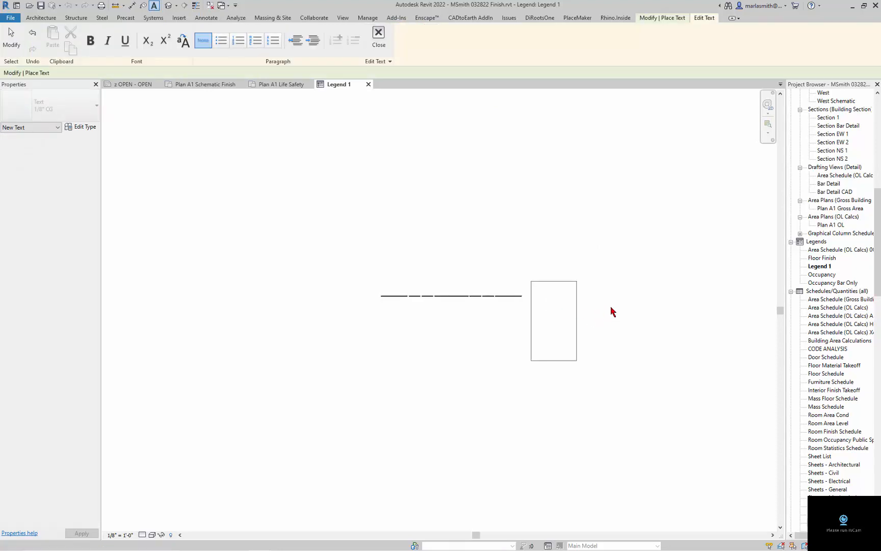
pyautogui.write('2')
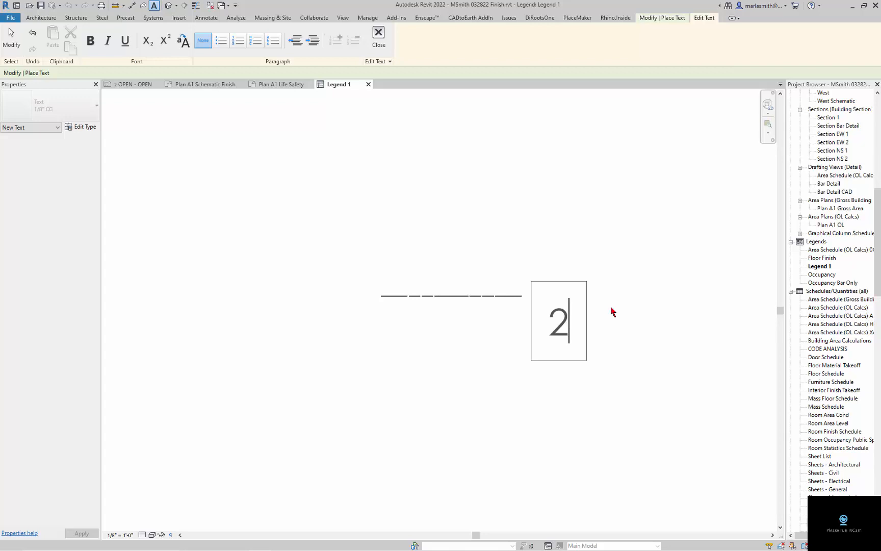
pyautogui.write(' f')
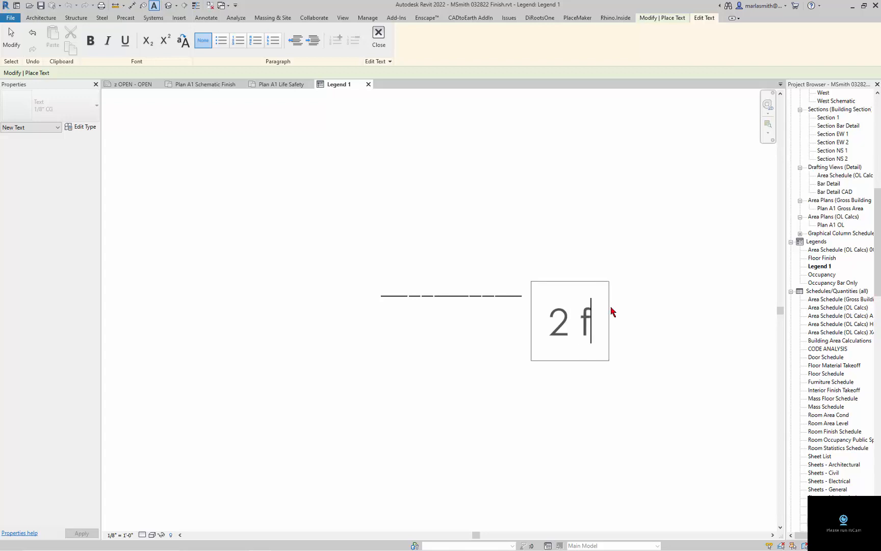
pyautogui.press('BackSpace')
pyautogui.write('F')
pyautogui.press('BackSpace')
pyautogui.write('G')
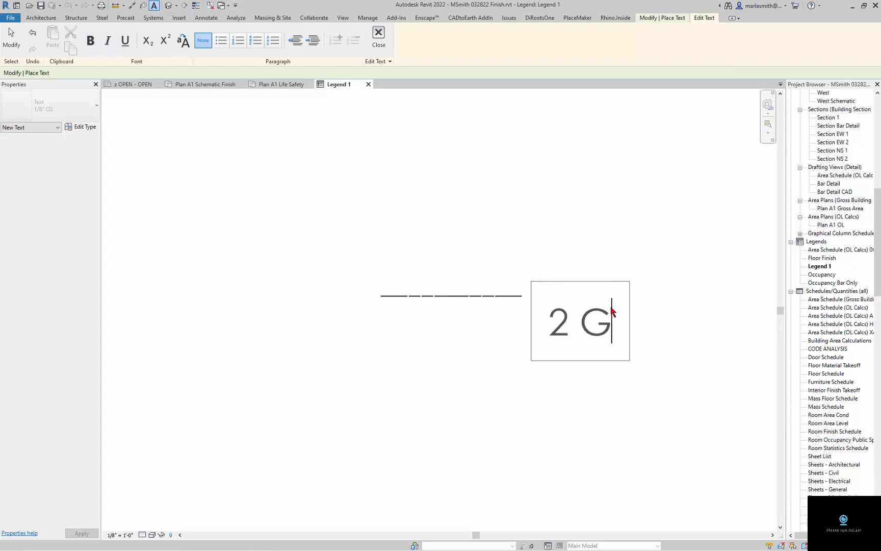
pyautogui.press('BackSpace')
pyautogui.write('HR')
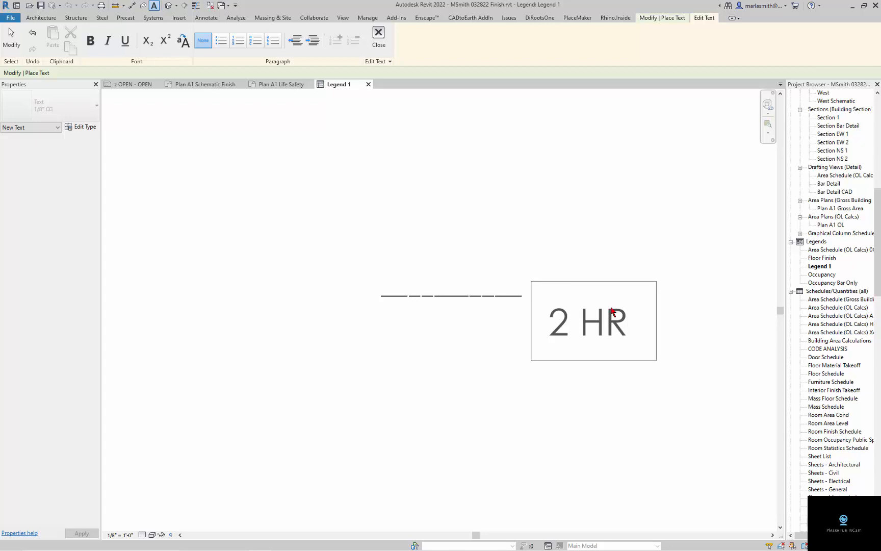
pyautogui.write(' FIRE RA')
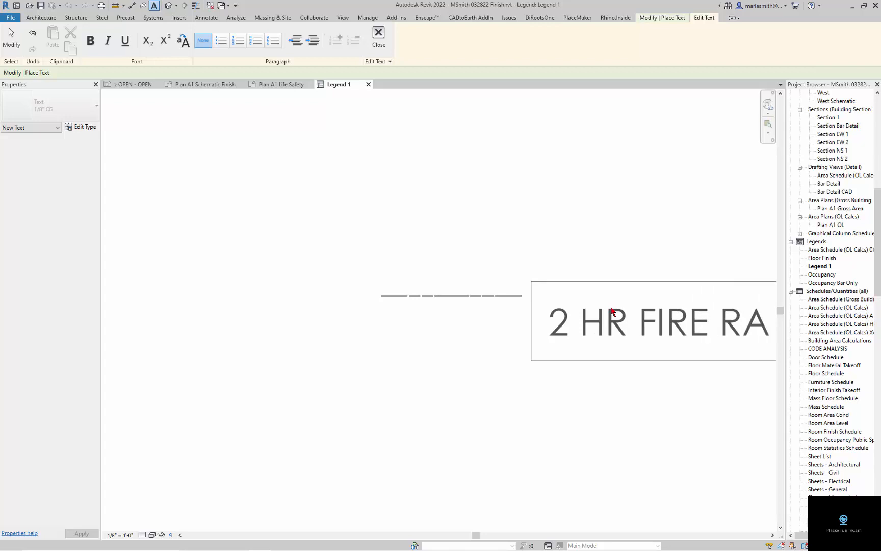
pyautogui.write('TED E')
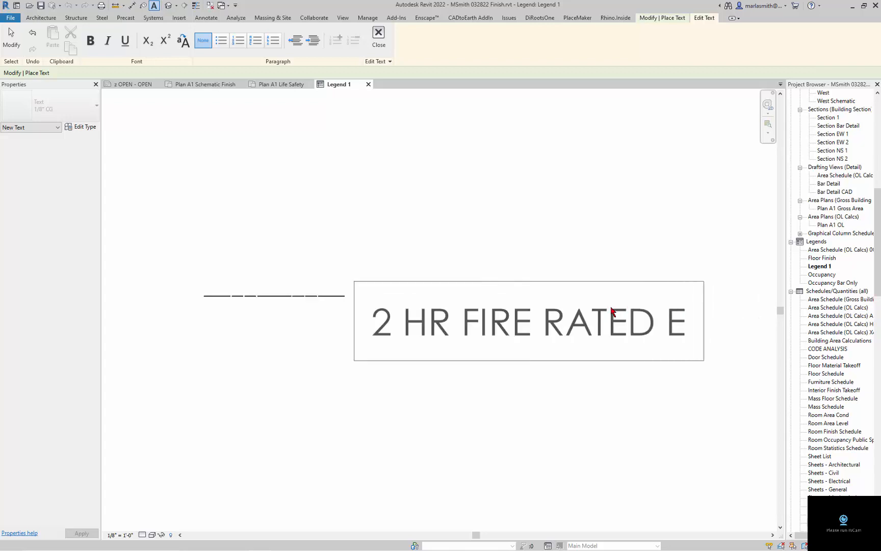
pyautogui.write('XIT ENC')
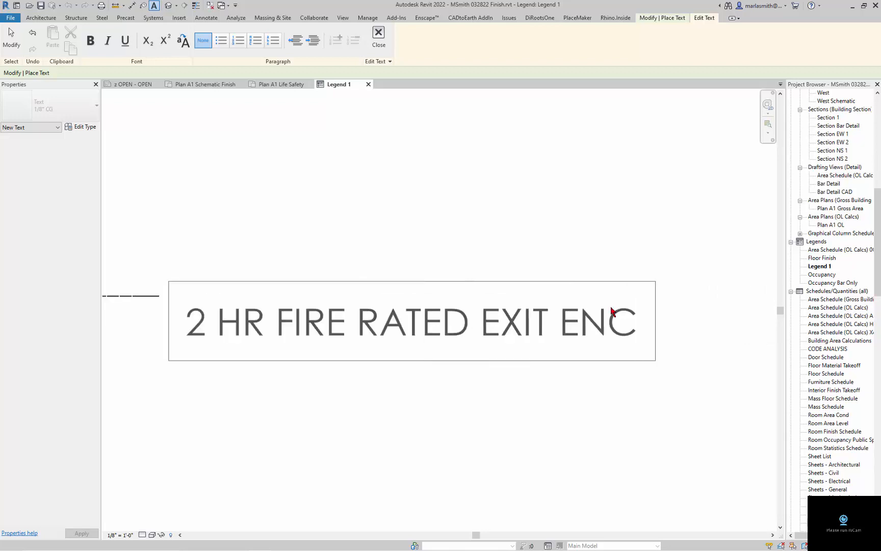
pyautogui.write('LO')
pyautogui.press('BackSpace')
pyautogui.write('LOS')
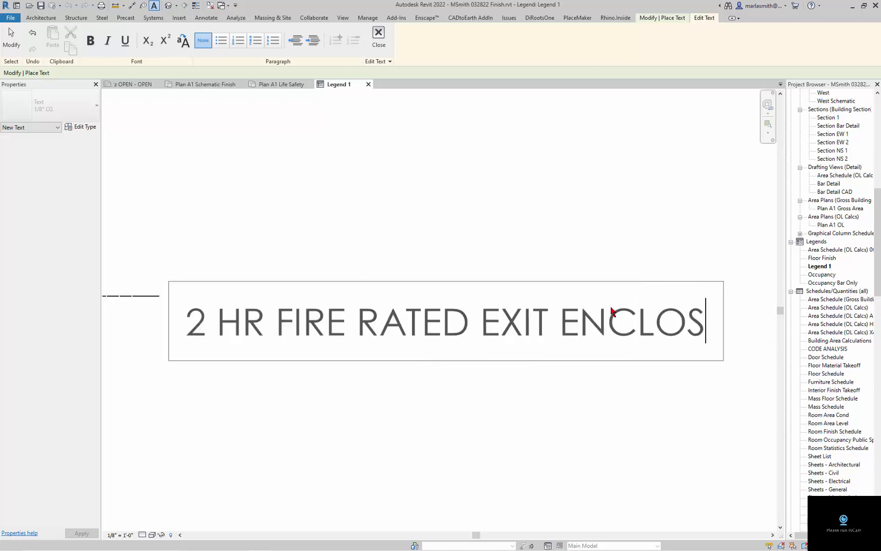
pyautogui.write('URE')
pyautogui.click(532, 244)
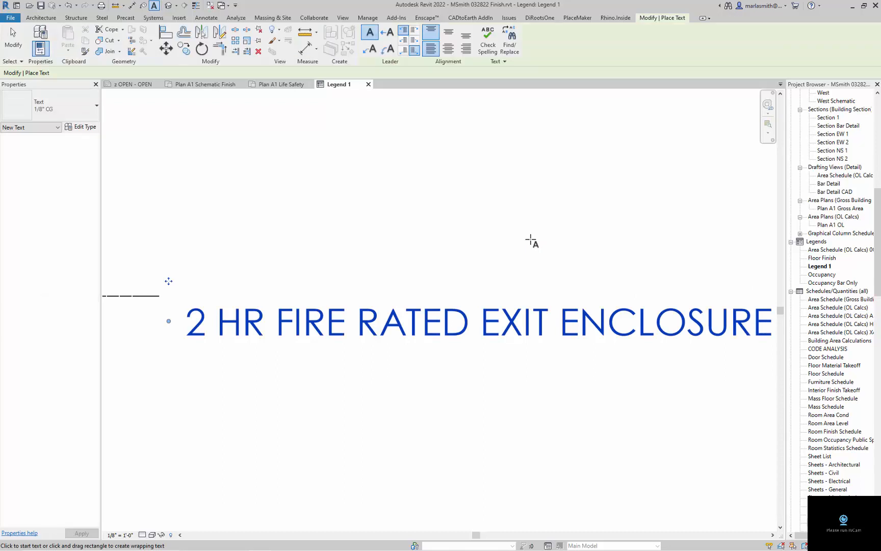
pyautogui.scroll(-2, 532, 242)
pyautogui.press('Escape')
pyautogui.press('Escape')
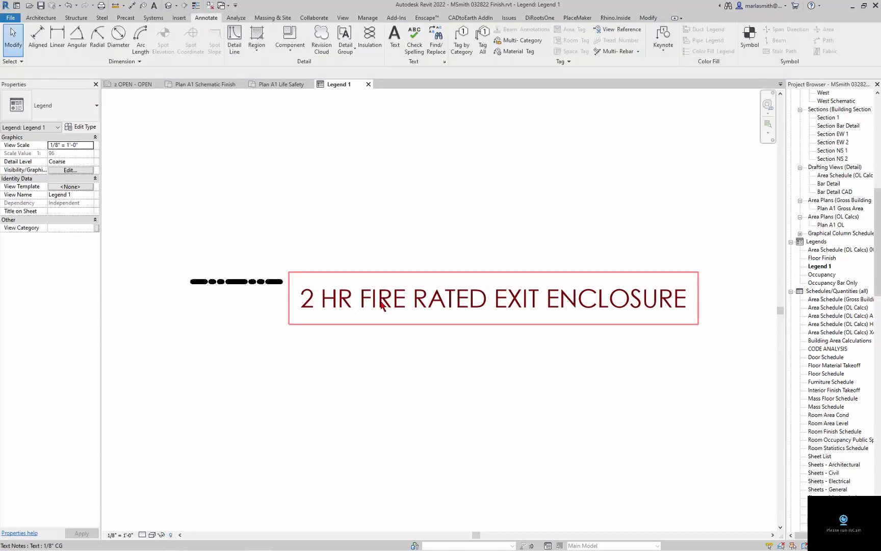
# Move the text note up so it is vertically centred on the sample line.
pyautogui.click(382, 305)
pyautogui.moveTo(290, 275); pyautogui.dragTo(289, 254)
pyautogui.click(554, 191)
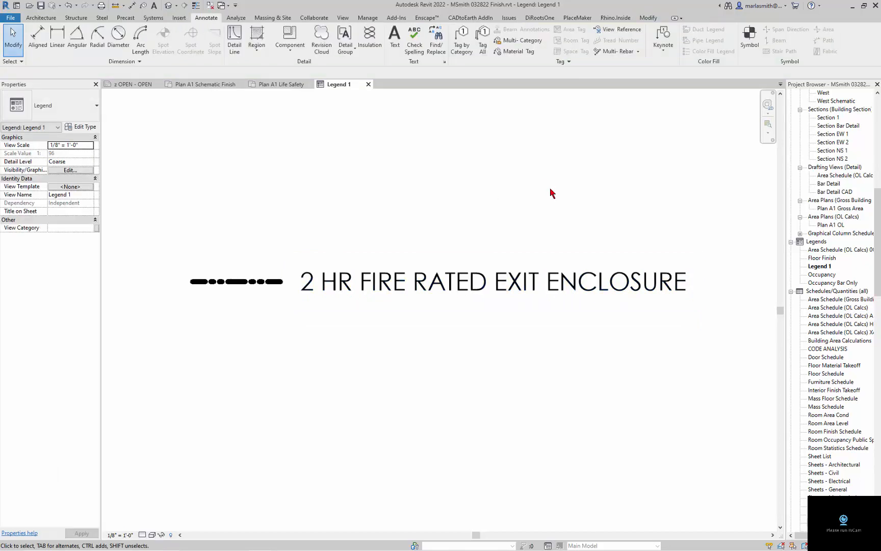
# Rename the new legend view as "Life Safety Legend".
pyautogui.rightClick(818, 267)
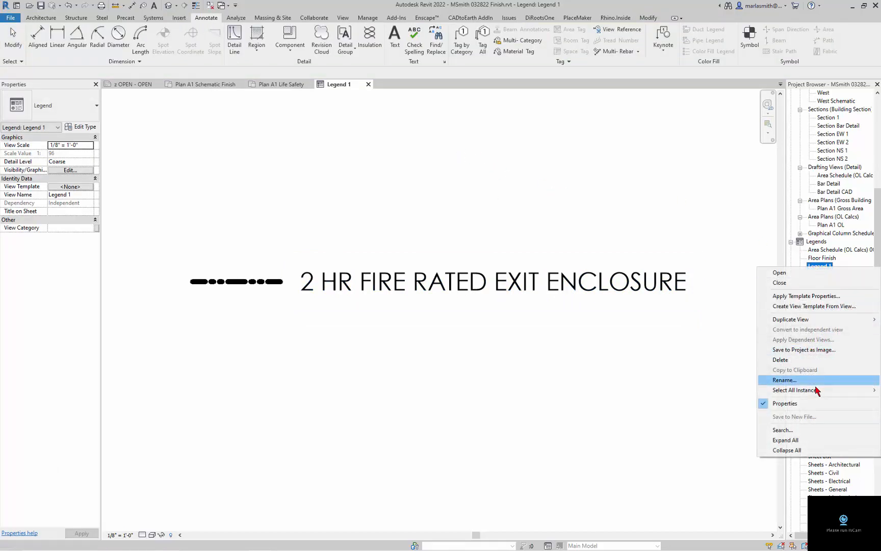
pyautogui.click(815, 381)
pyautogui.write('(')
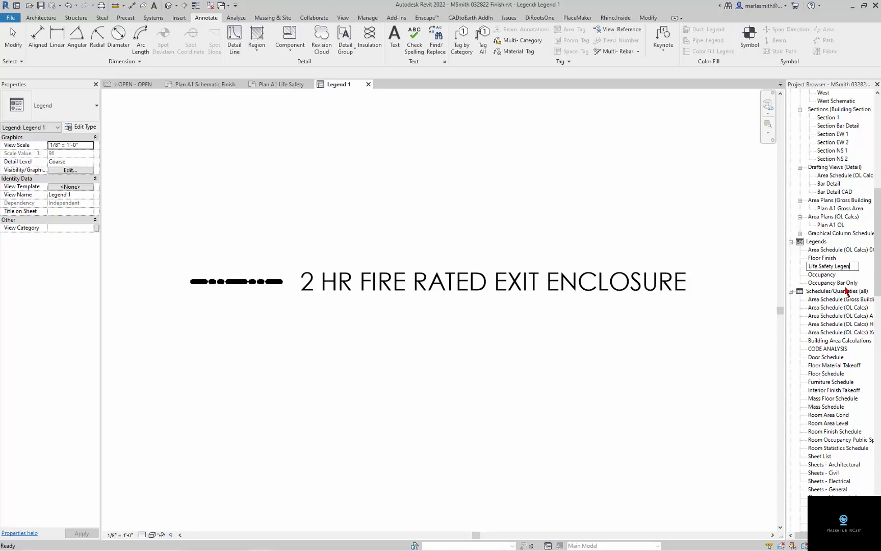
pyautogui.press('Return')
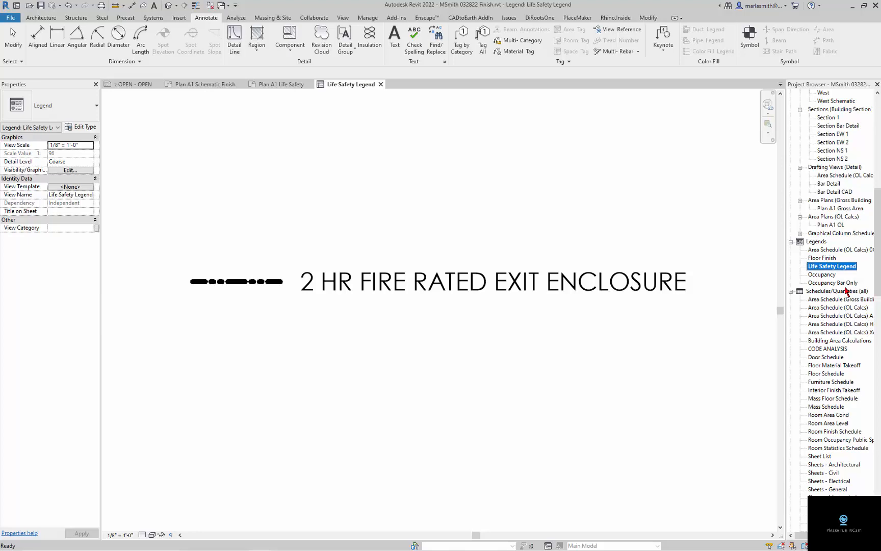
# Create a new sheet with the TB D 36 X 24 Generic titleblock.
pyautogui.moveTo(878, 232); pyautogui.dragTo(880, 317)
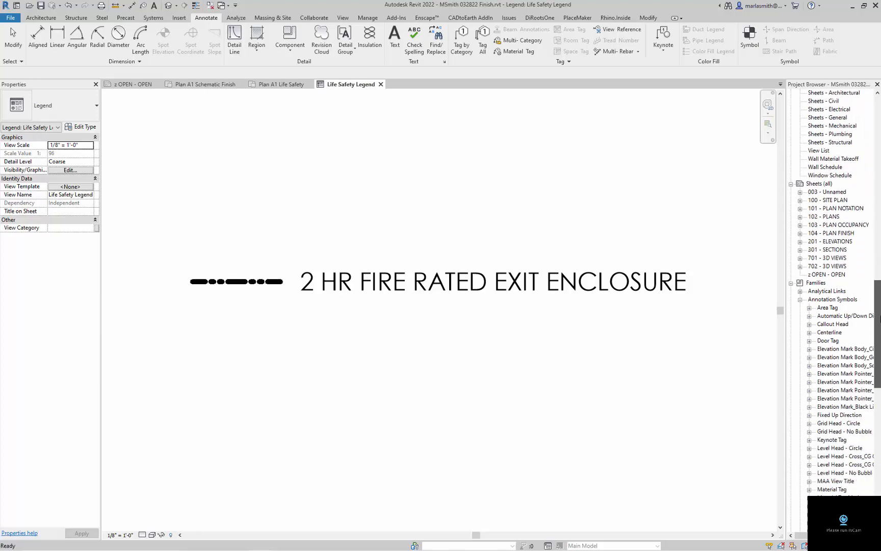
pyautogui.scroll(2, 849, 257)
pyautogui.click(821, 225)
pyautogui.rightClick(823, 225)
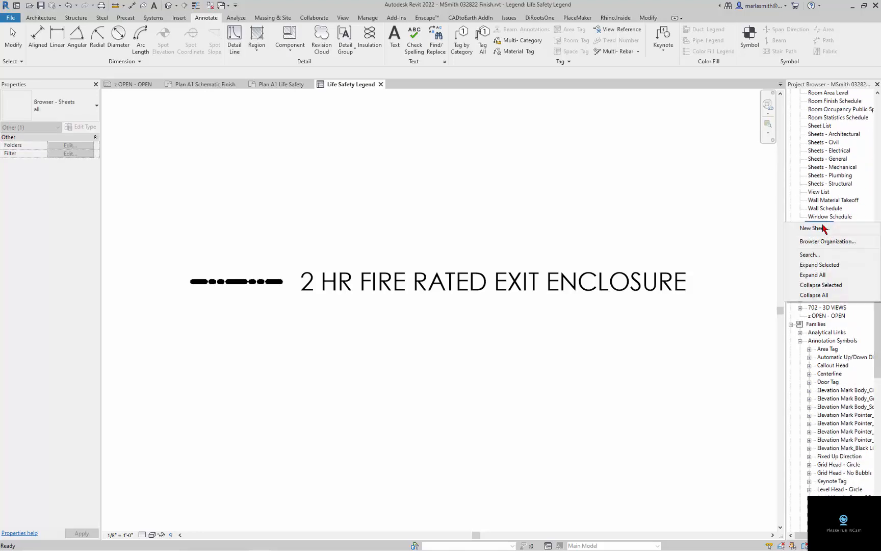
pyautogui.click(825, 228)
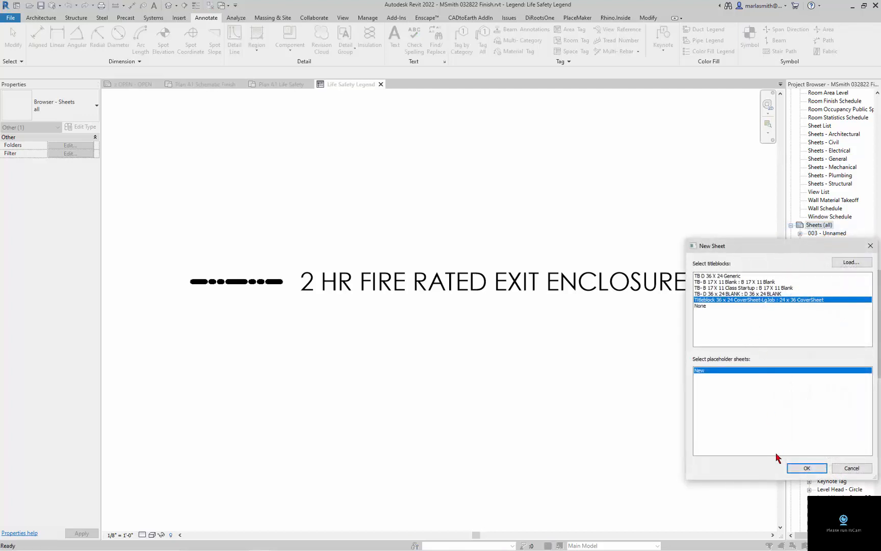
pyautogui.click(729, 275)
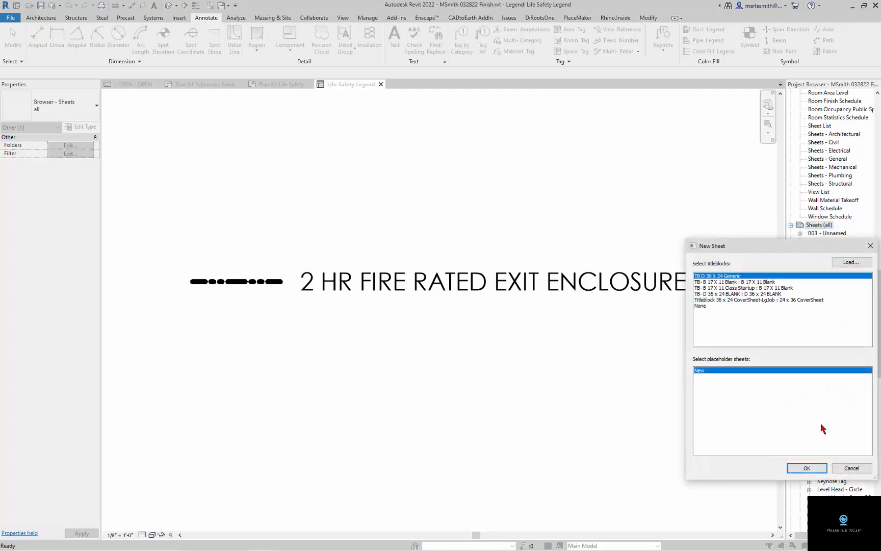
pyautogui.click(795, 467)
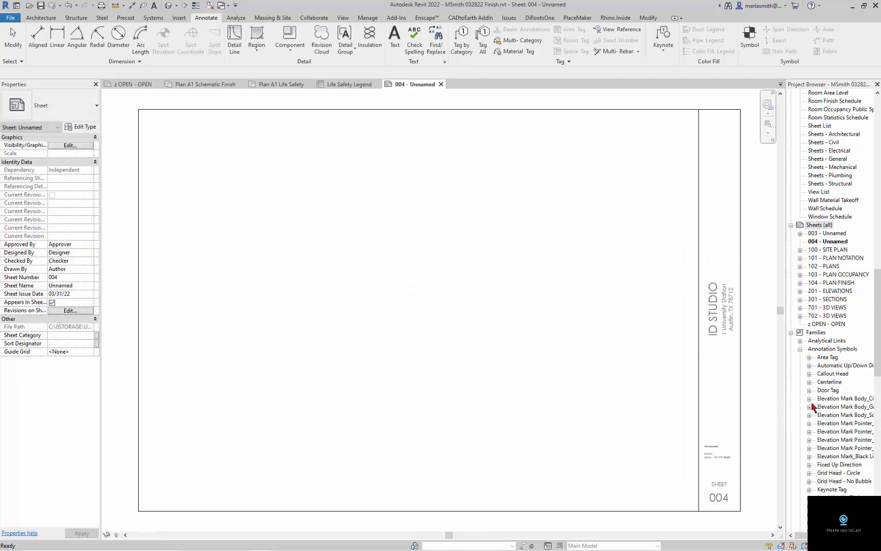
# Give the new sheet the number 105 and the name "Life Safety".
pyautogui.rightClick(833, 246)
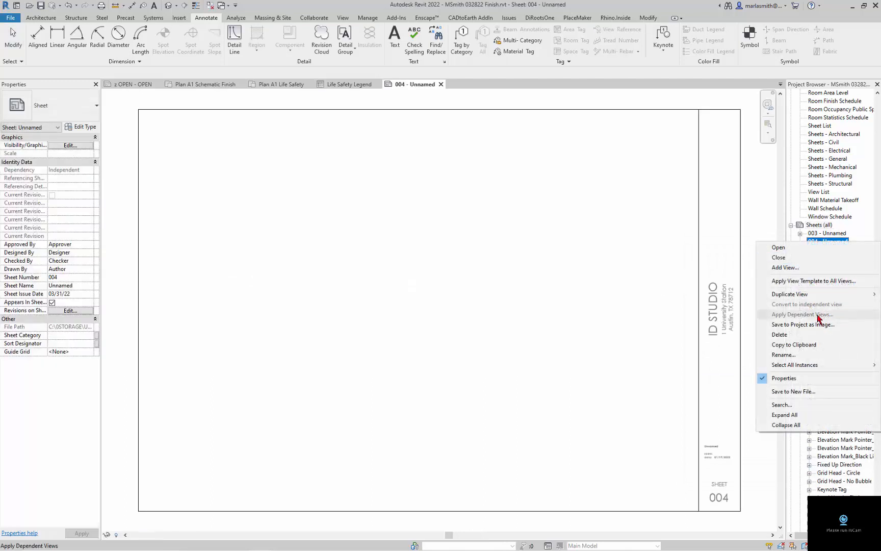
pyautogui.click(804, 355)
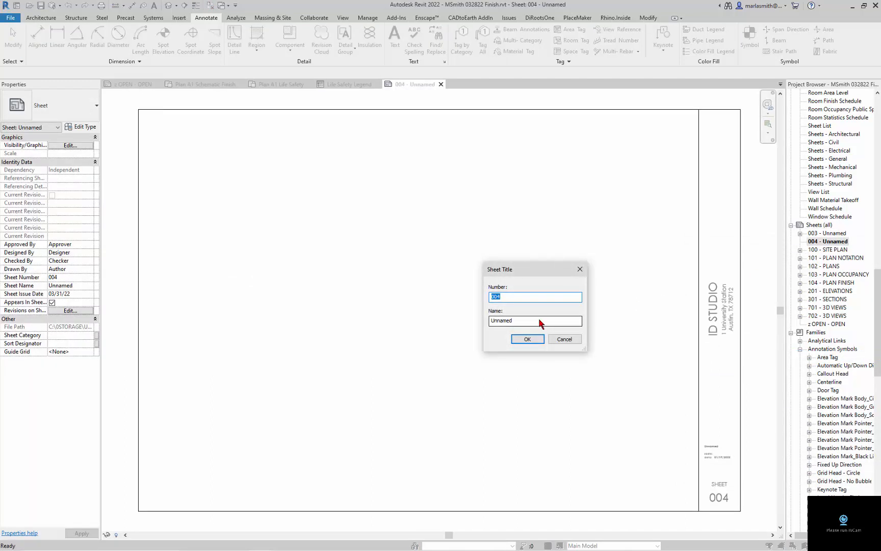
pyautogui.moveTo(542, 323); pyautogui.dragTo(487, 323)
pyautogui.write('Life Safety')
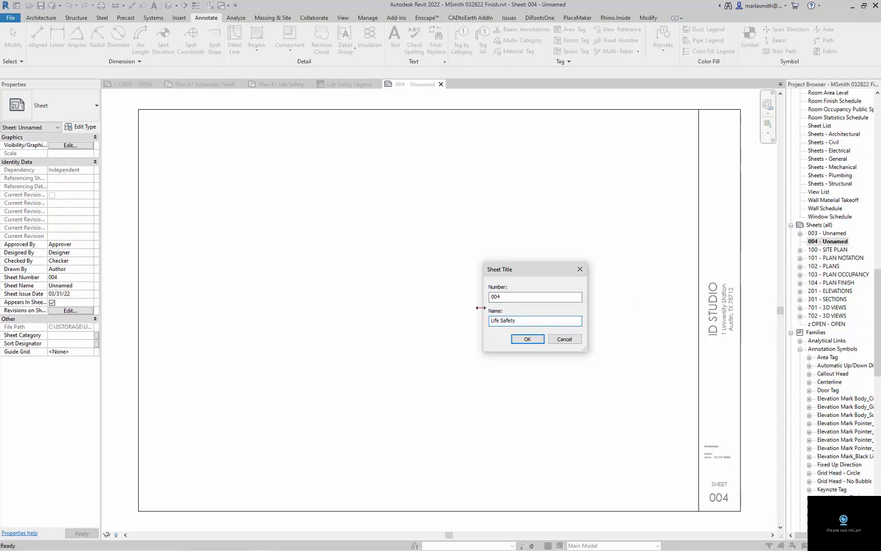
pyautogui.moveTo(510, 296); pyautogui.dragTo(487, 299)
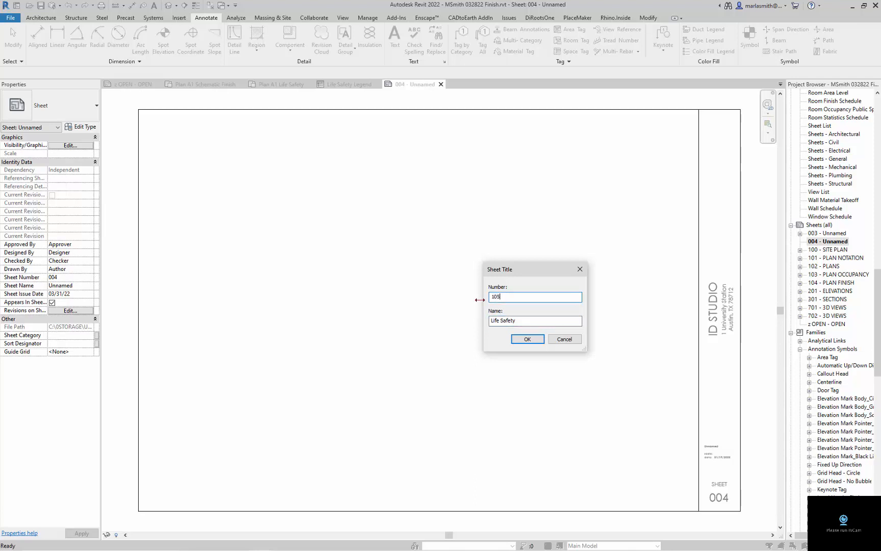
pyautogui.click(540, 341)
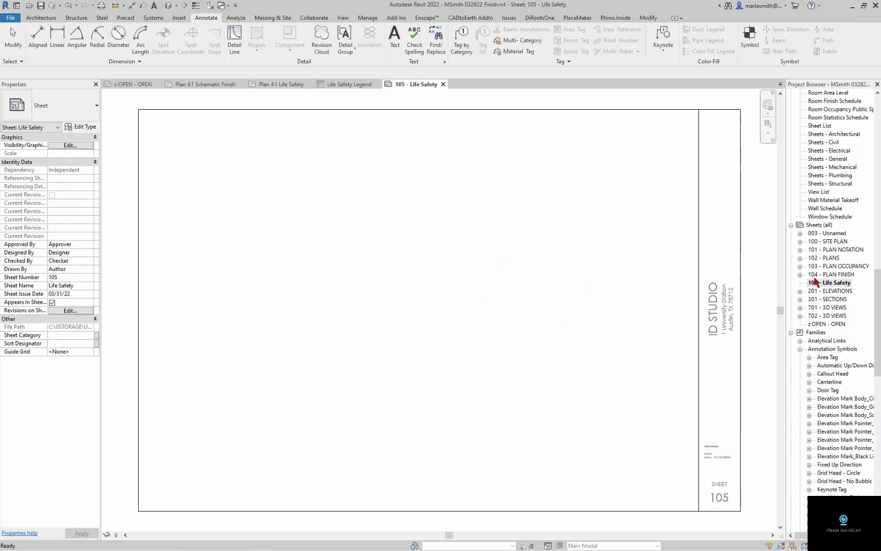
# Place the Plan A1 Life Safety view at the centre of sheet 105 and the Life Safety Legend near the sheet's lower-right corner.
pyautogui.moveTo(878, 284); pyautogui.dragTo(450, 284)
pyautogui.click(429, 305)
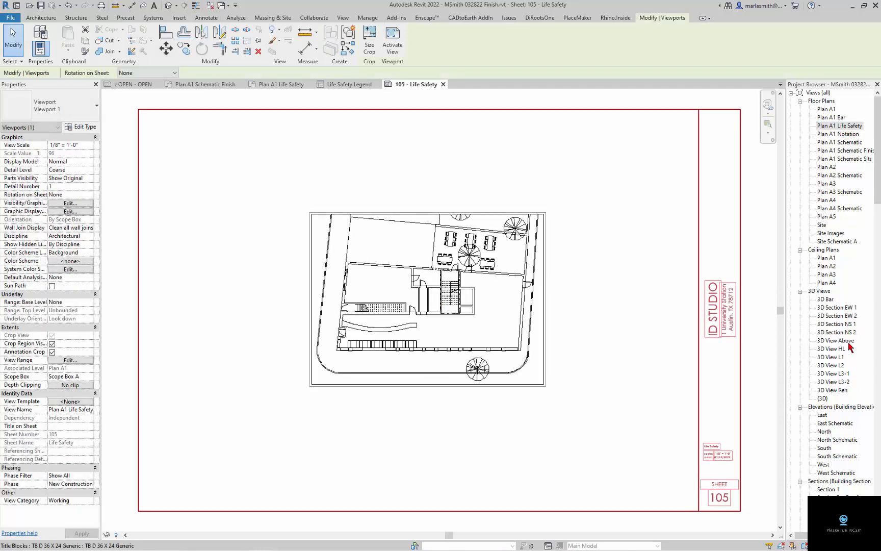
pyautogui.scroll(-8, 839, 427)
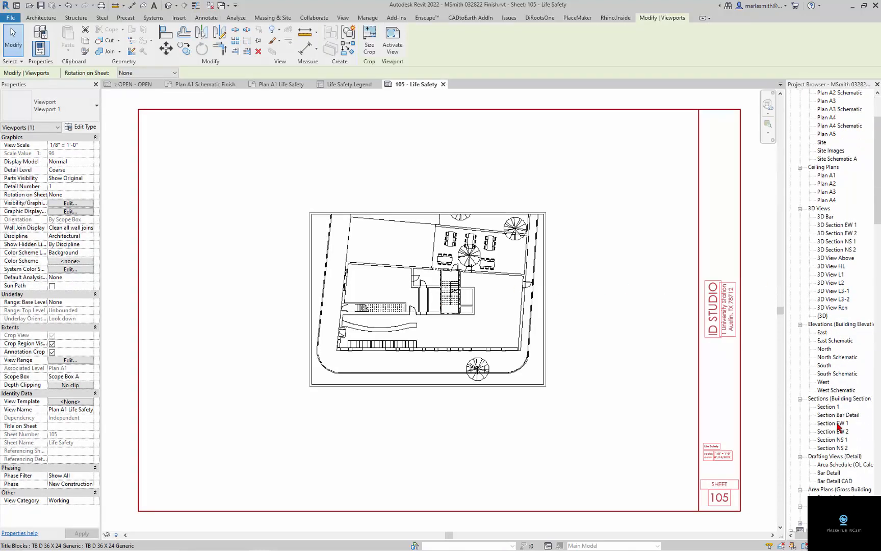
pyautogui.scroll(-1, 838, 428)
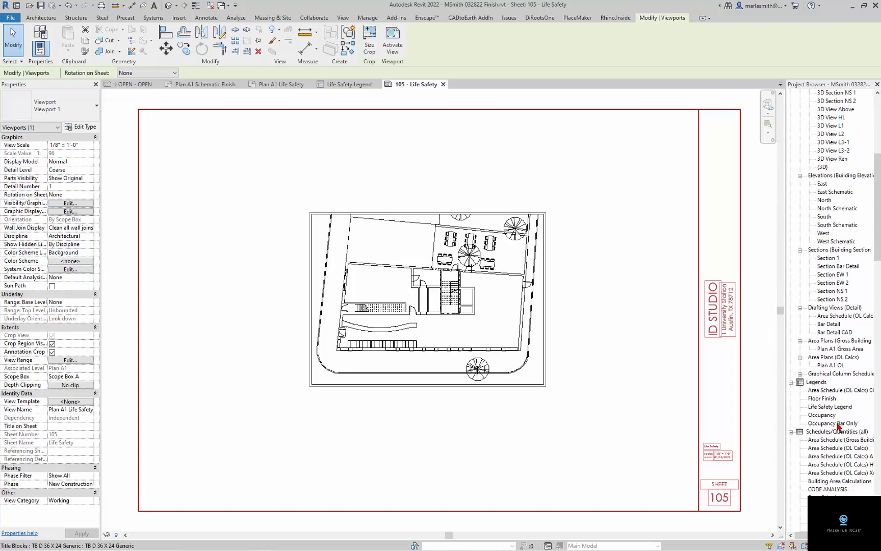
pyautogui.moveTo(830, 408); pyautogui.dragTo(618, 465)
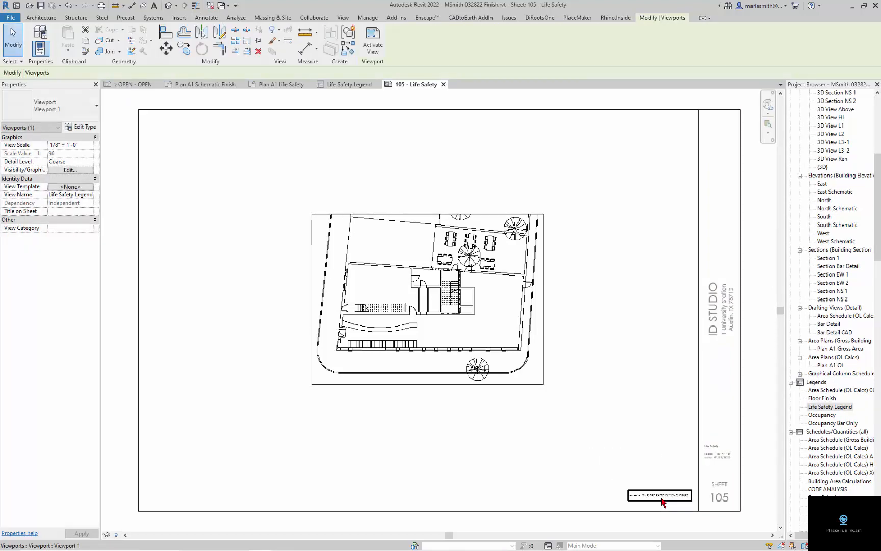
pyautogui.click(663, 502)
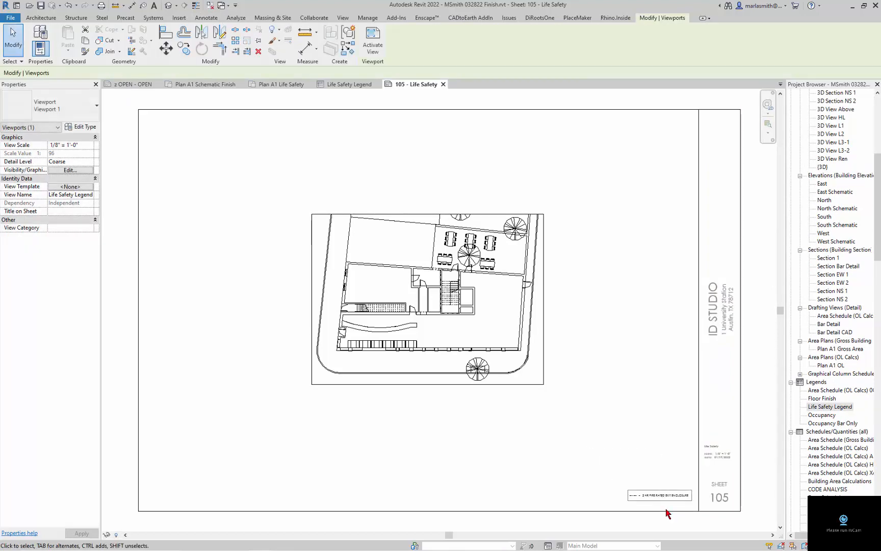
# Enable the extension line in the legend viewport's type properties.
pyautogui.click(80, 128)
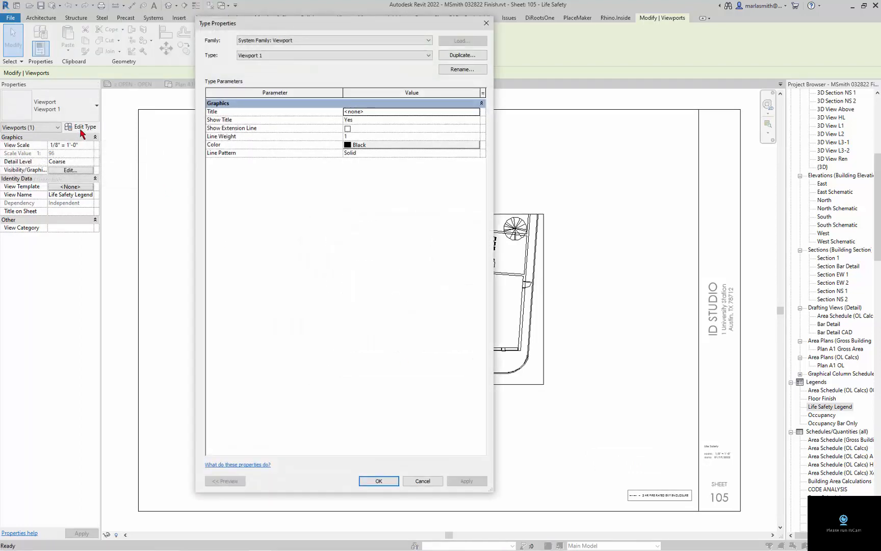
pyautogui.click(348, 128)
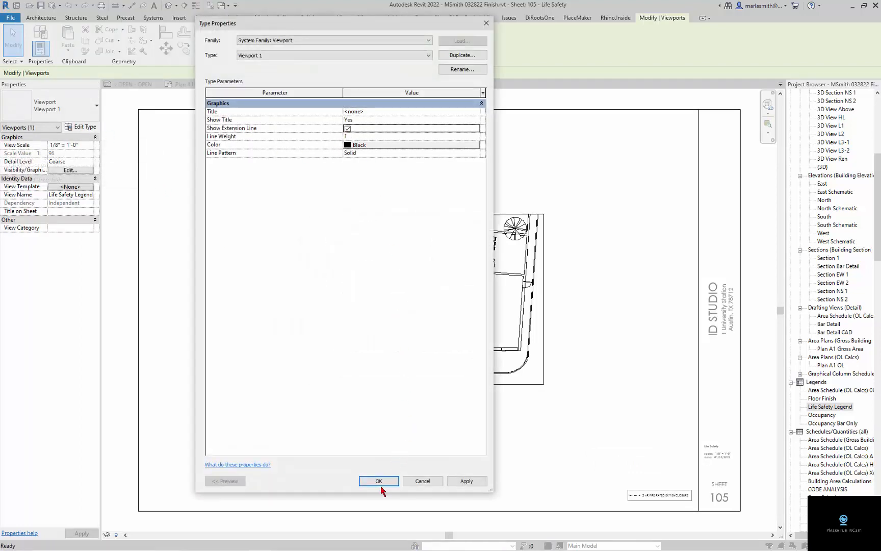
pyautogui.click(365, 480)
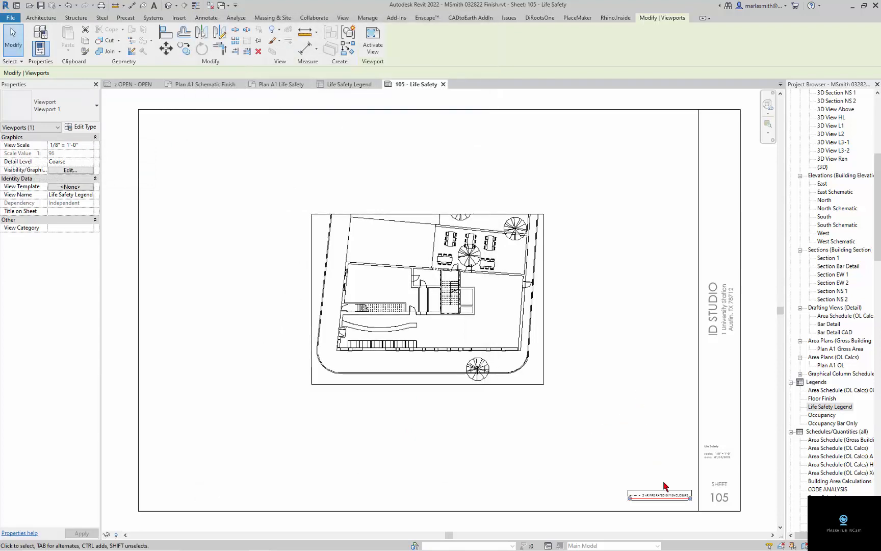
pyautogui.scroll(4, 642, 519)
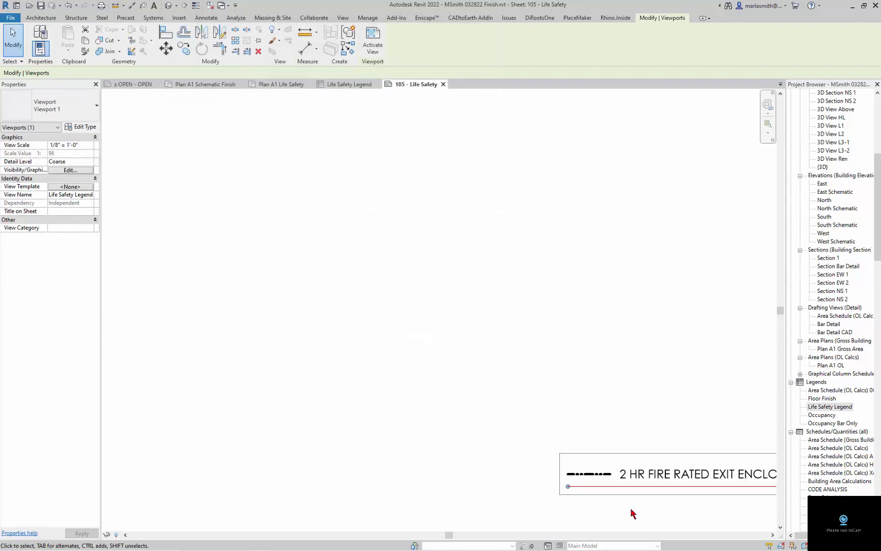
pyautogui.click(84, 127)
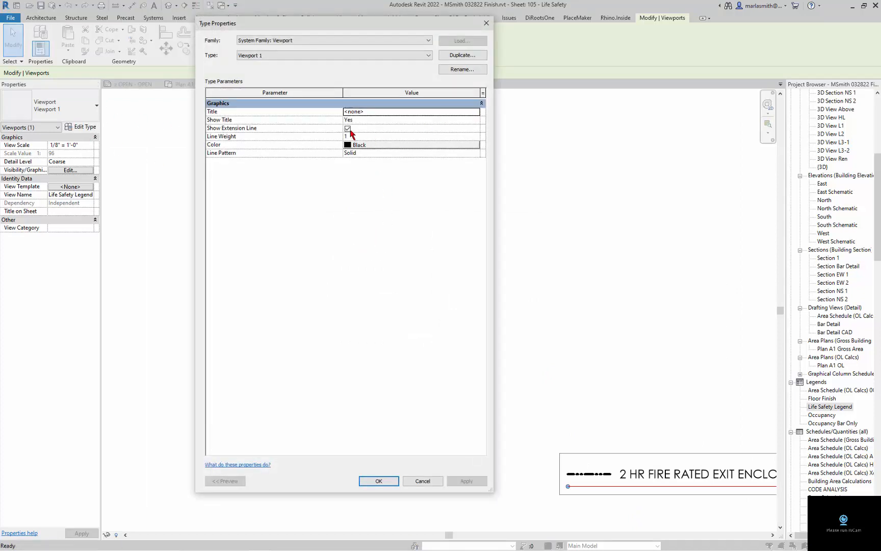
pyautogui.click(349, 129)
pyautogui.click(478, 114)
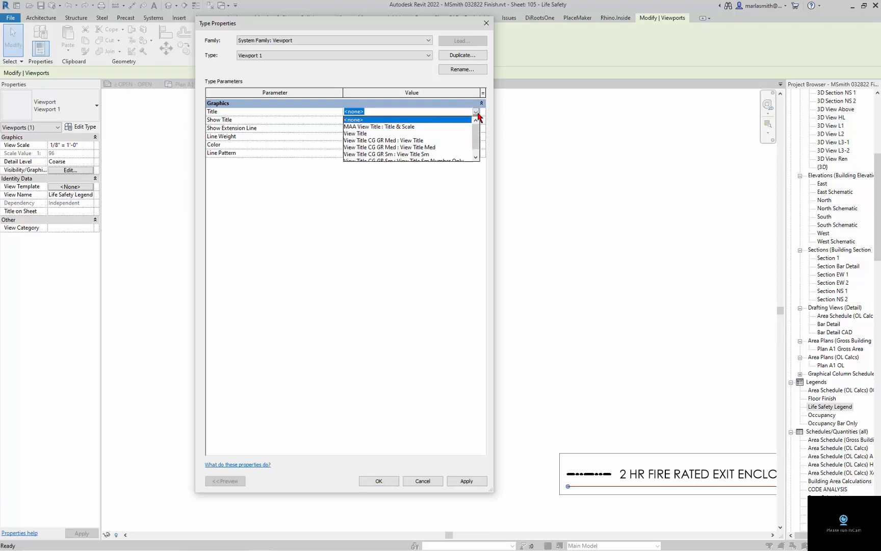
pyautogui.click(421, 135)
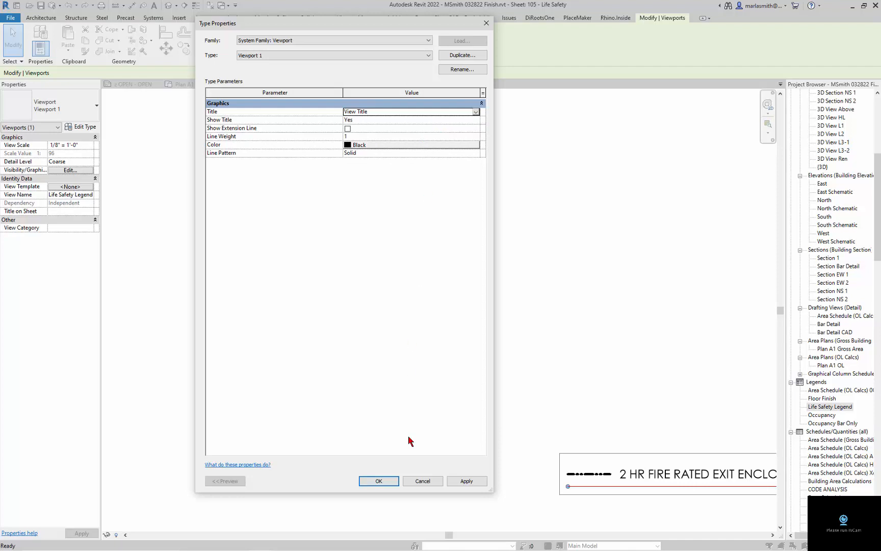
pyautogui.click(421, 481)
# Turn off the extension line in the Viewport 1 type used by the Life Safety Legend.
pyautogui.scroll(-3, 510, 370)
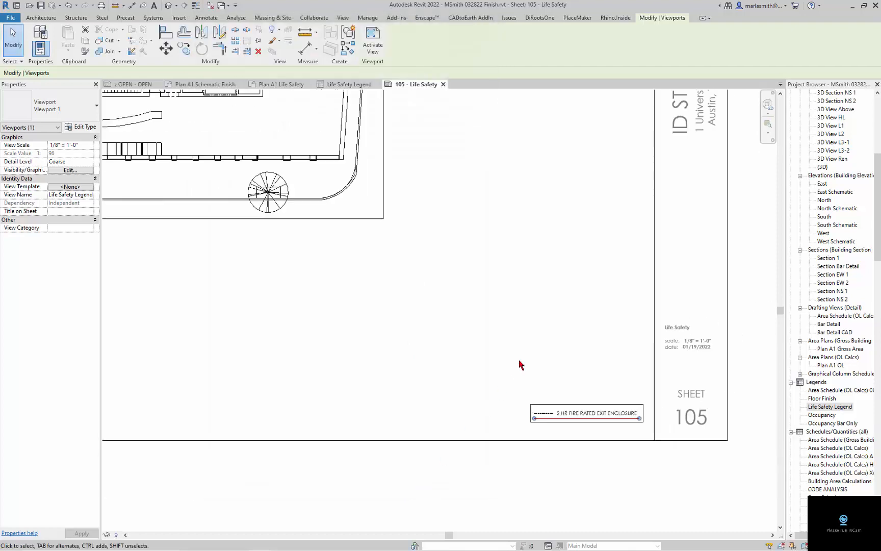
pyautogui.click(545, 345)
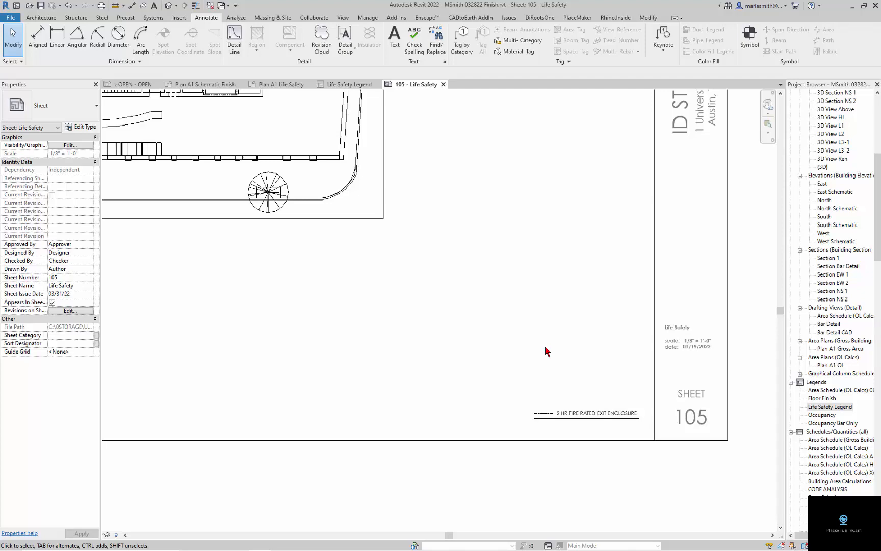
pyautogui.click(550, 423)
pyautogui.click(81, 127)
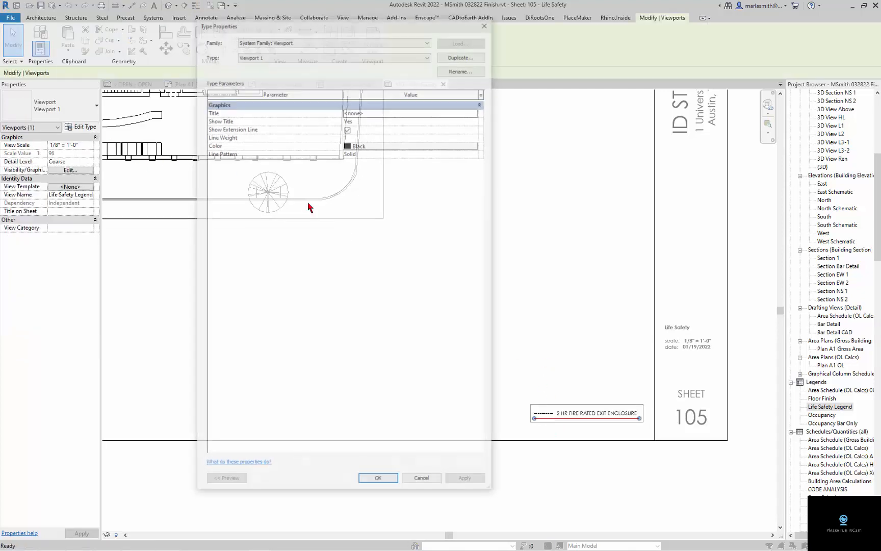
pyautogui.click(378, 480)
pyautogui.click(507, 485)
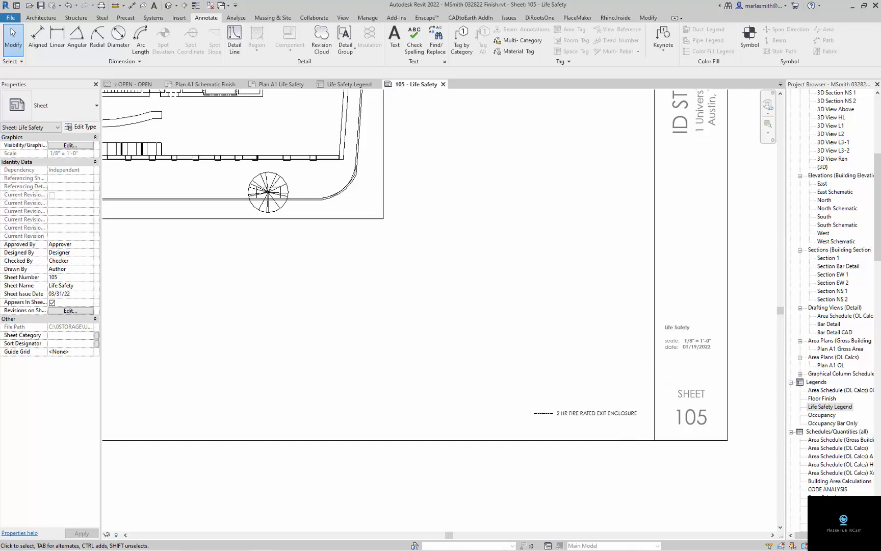
# Switch to the Country Inn drawing set in Adobe Acrobat, show whole pages, and examine how its sheets arrange plans, details and legends.
pyautogui.hotkey('alt', 'Tab')
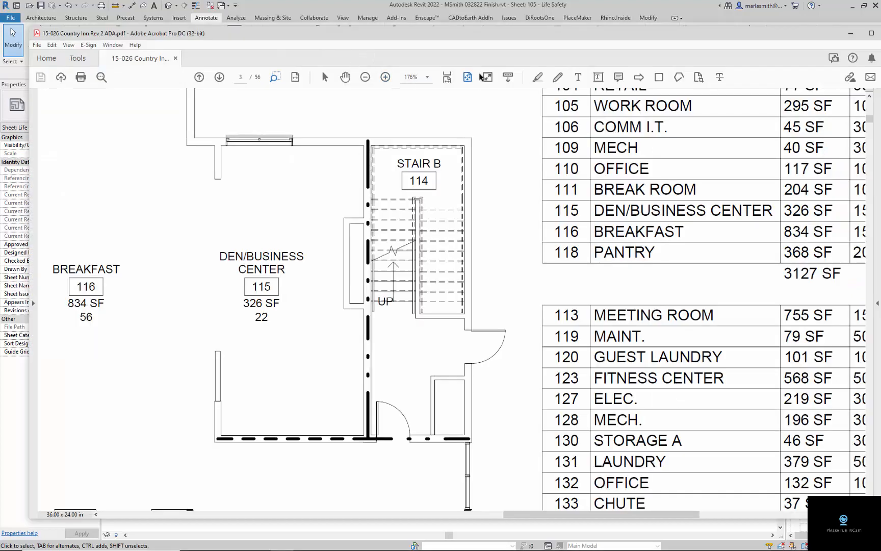
pyautogui.click(465, 80)
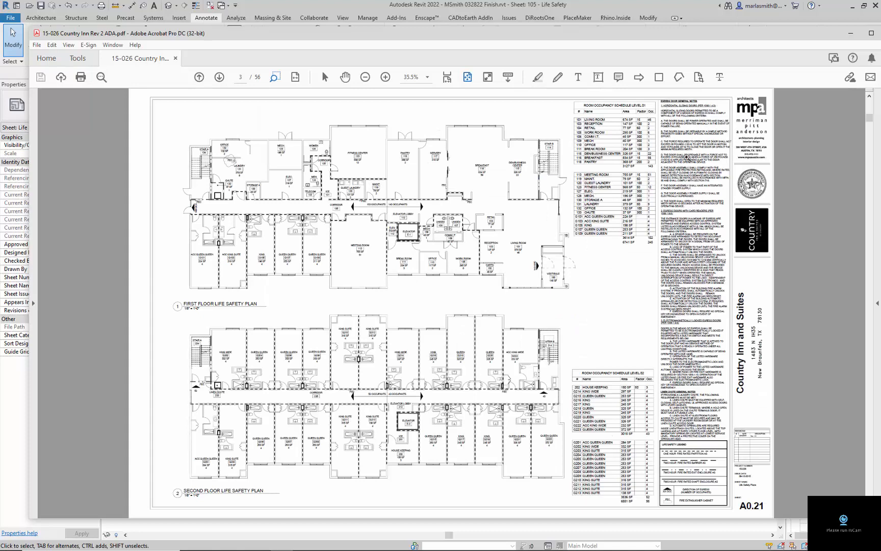
pyautogui.scroll(-3, 638, 254)
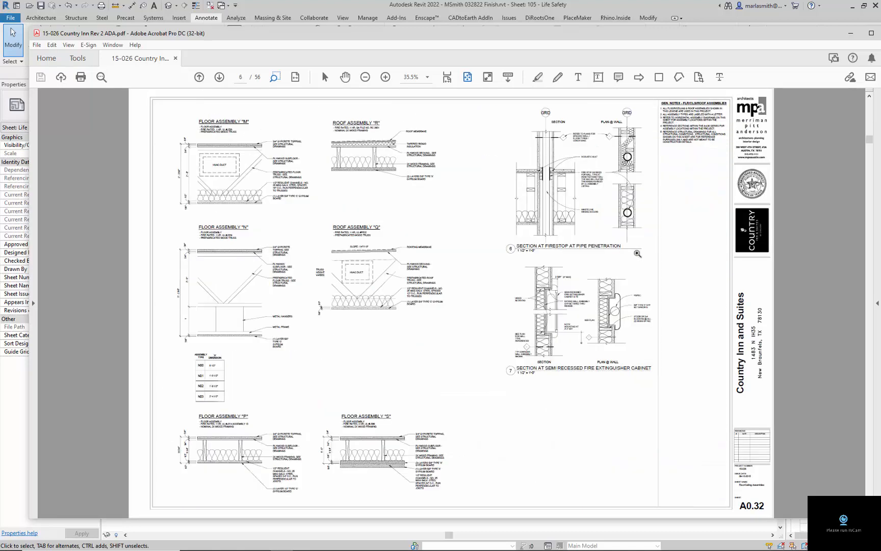
pyautogui.scroll(-5, 637, 253)
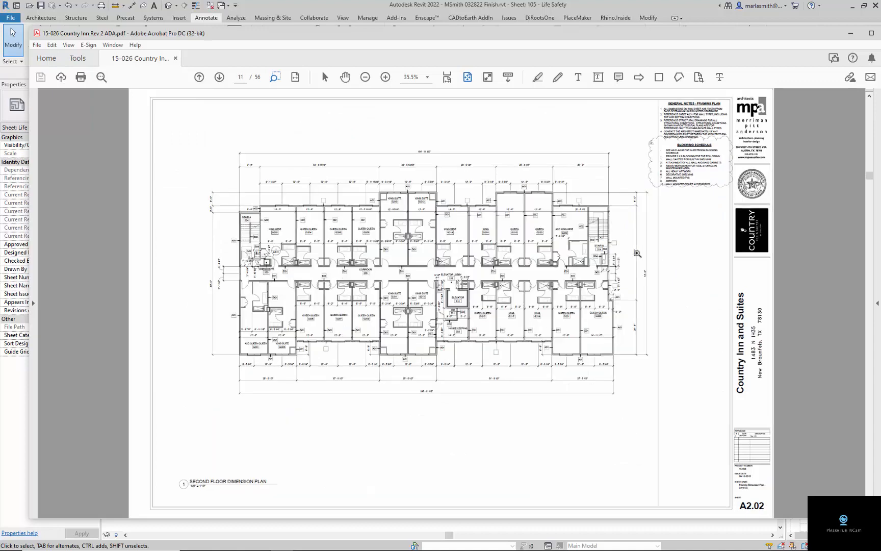
pyautogui.scroll(-4, 637, 254)
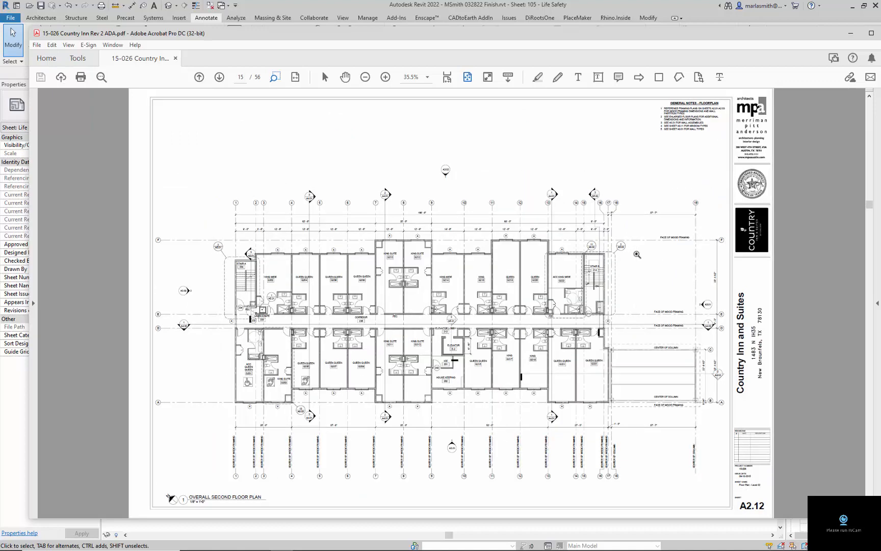
pyautogui.scroll(-5, 637, 254)
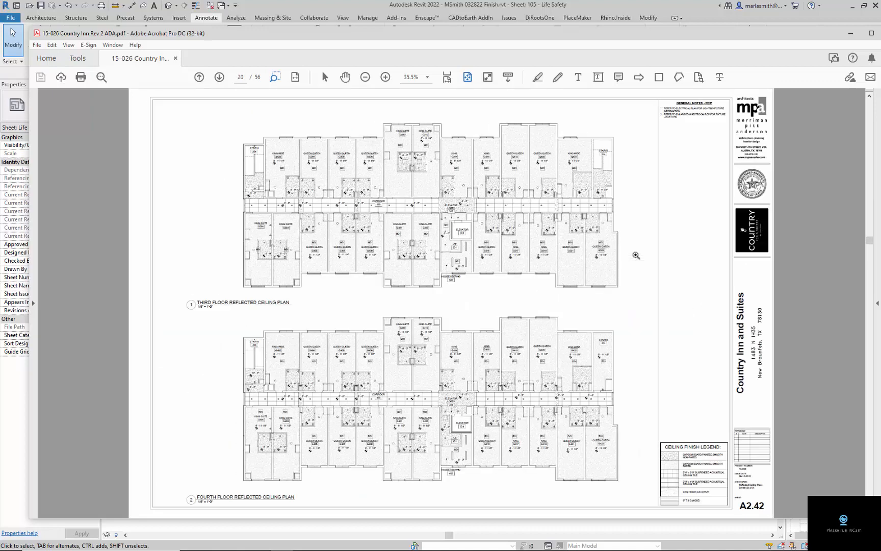
pyautogui.scroll(-1, 636, 255)
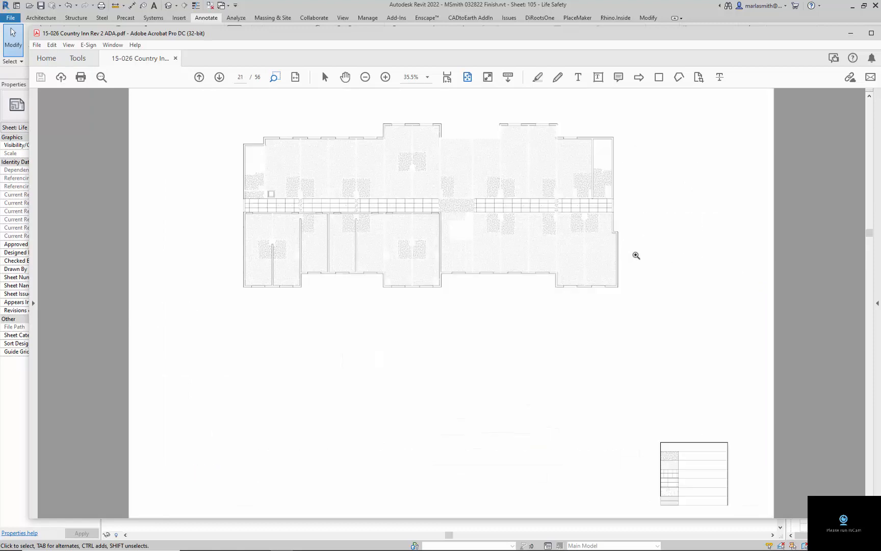
pyautogui.scroll(2, 637, 255)
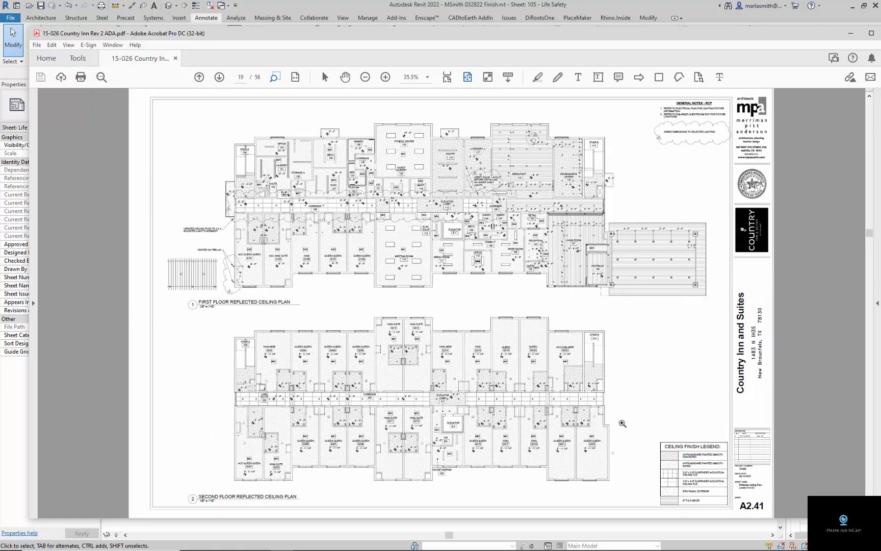
pyautogui.scroll(10, 622, 422)
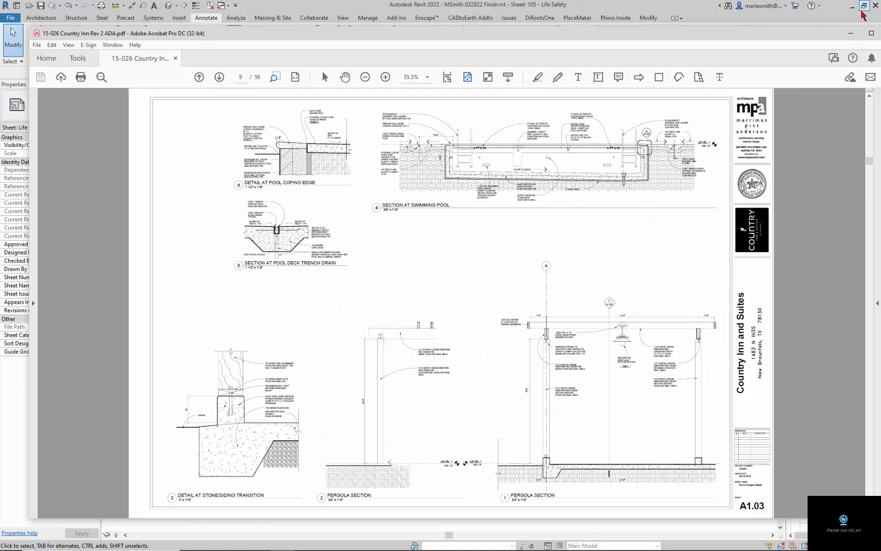
pyautogui.click(863, 8)
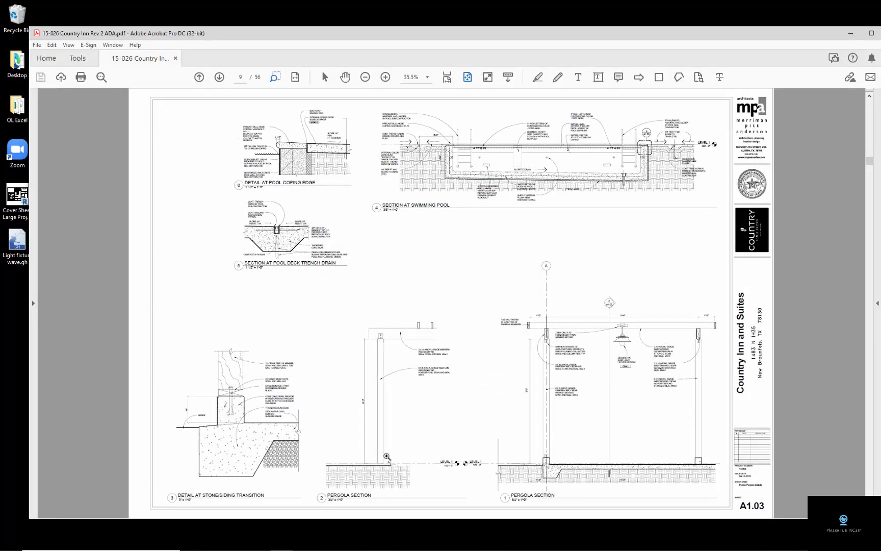